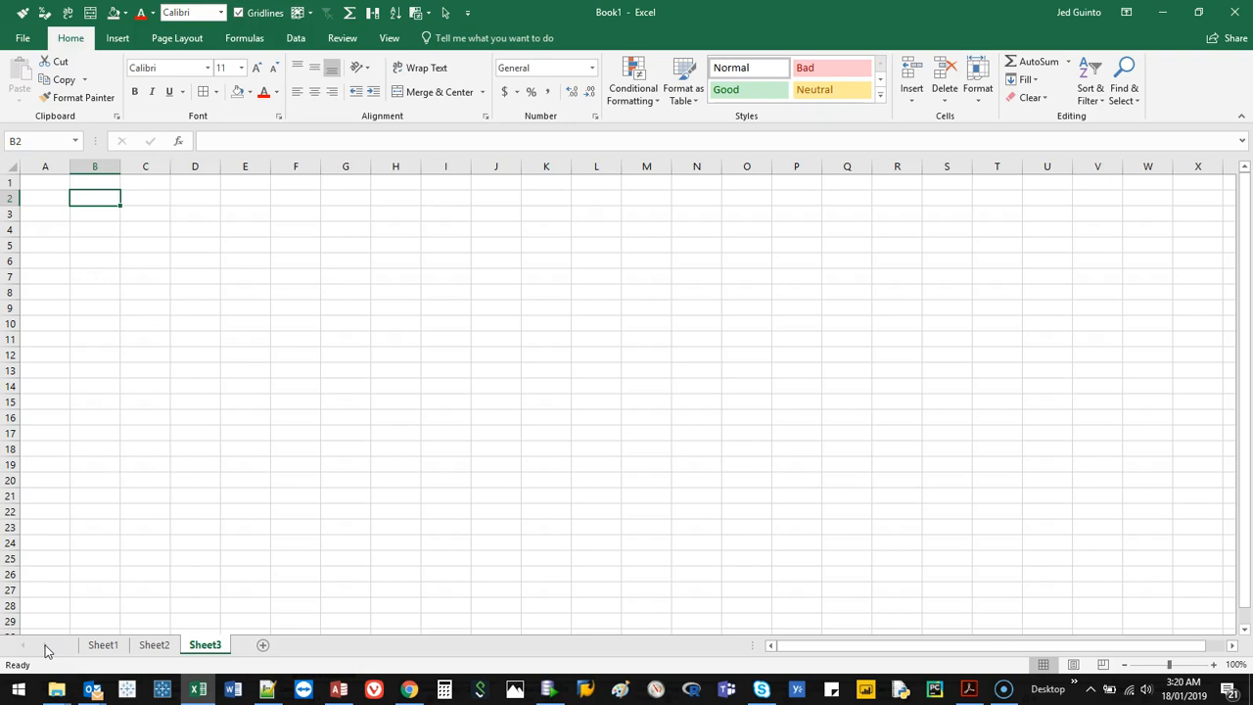
# Enter the category headings Flights/Travel, Accomodation, Expenses and Emergency down cells B3 to B6.
pyautogui.click(112, 216)
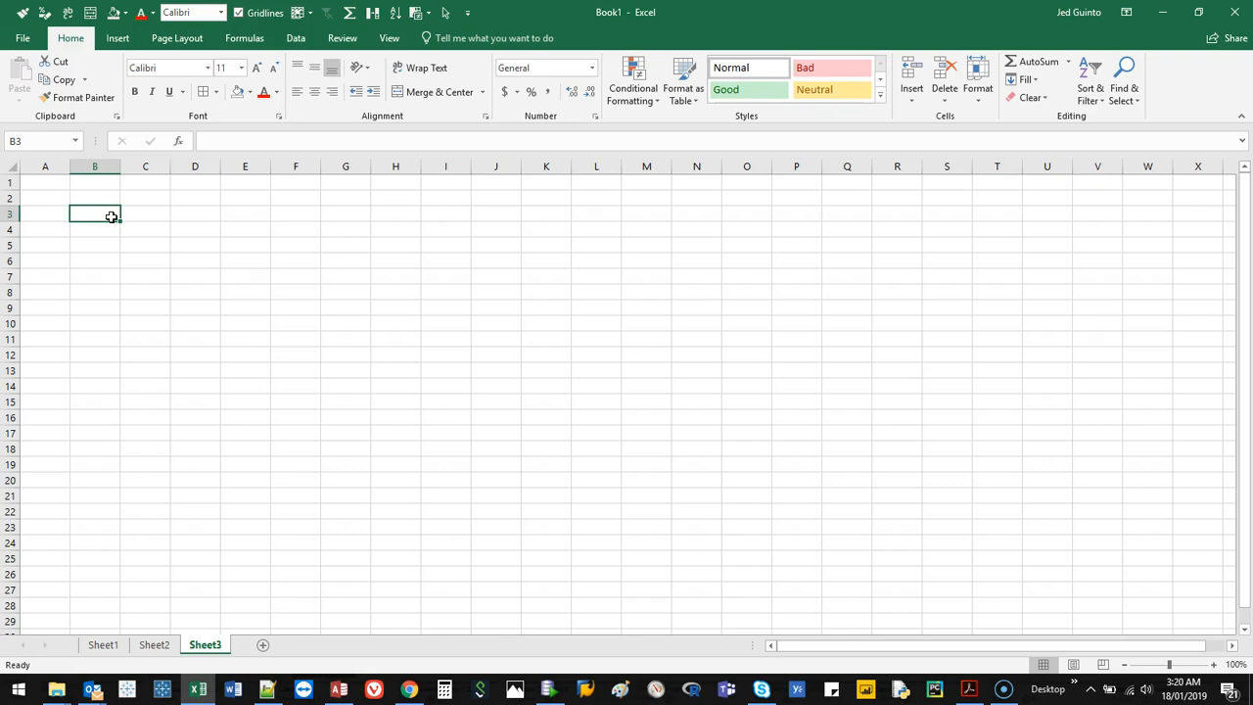
pyautogui.write('Flights/Travel')
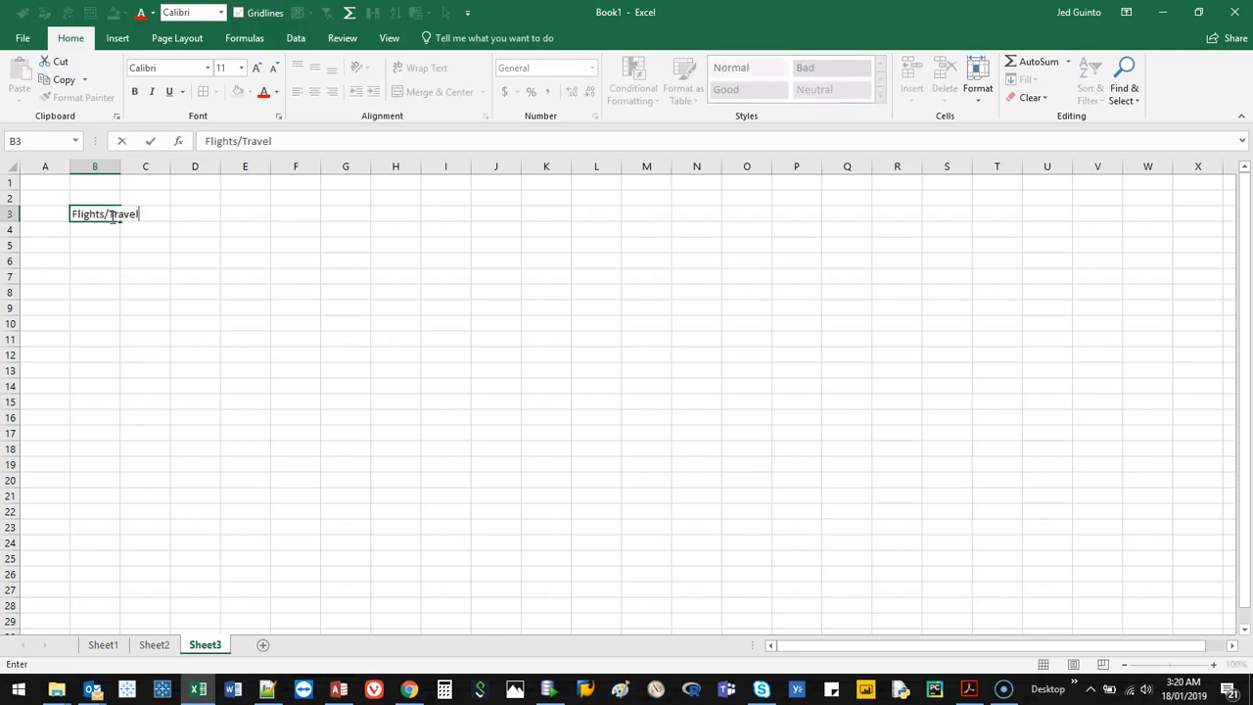
pyautogui.press('Tab')
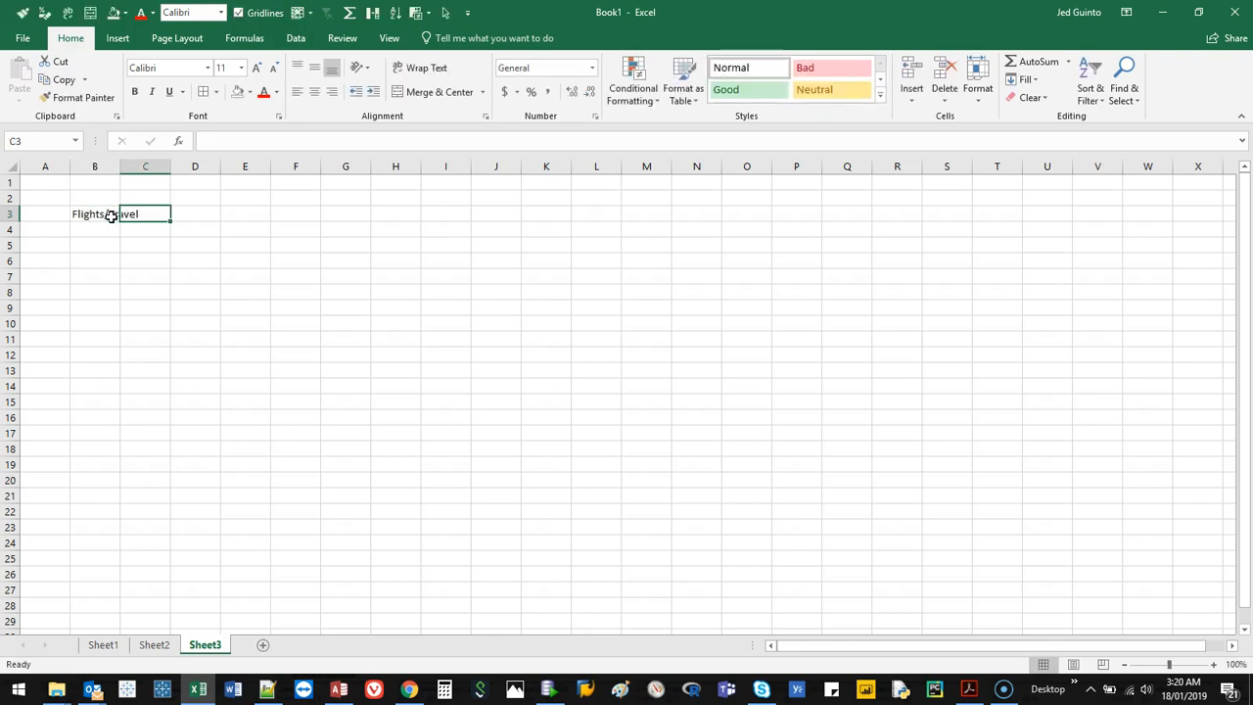
pyautogui.press('Down')
pyautogui.press('Left')
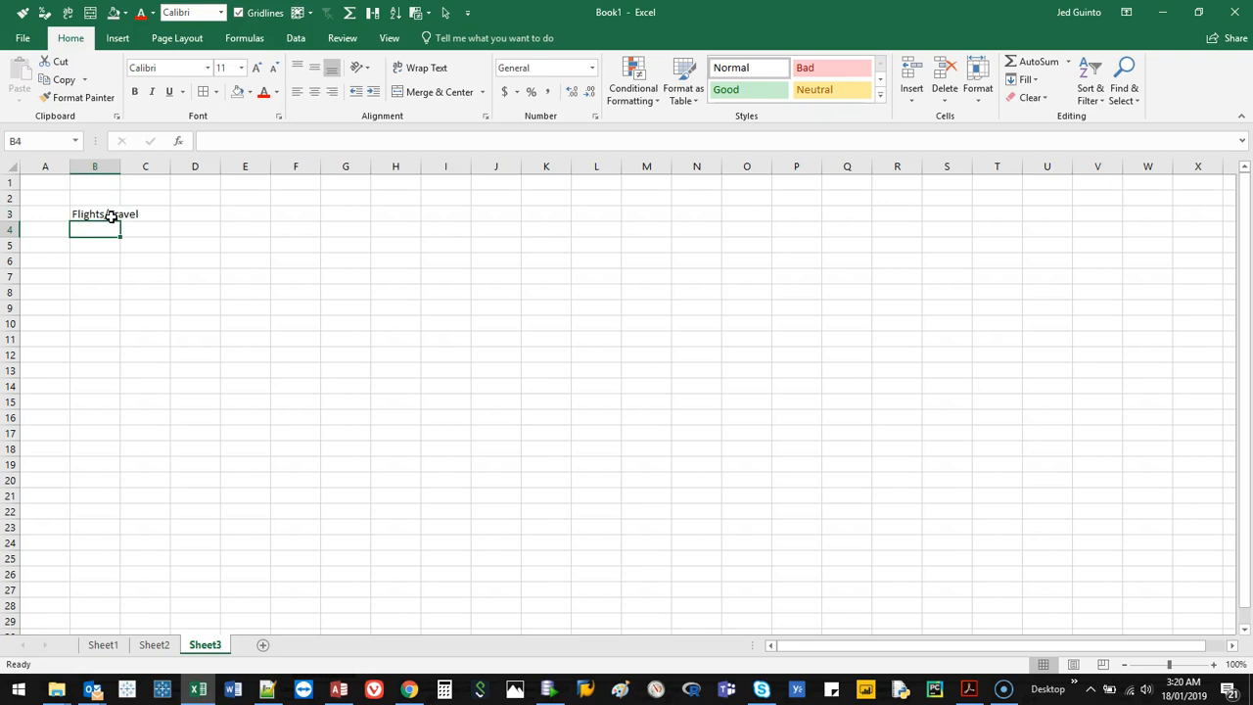
pyautogui.write('Accomodation')
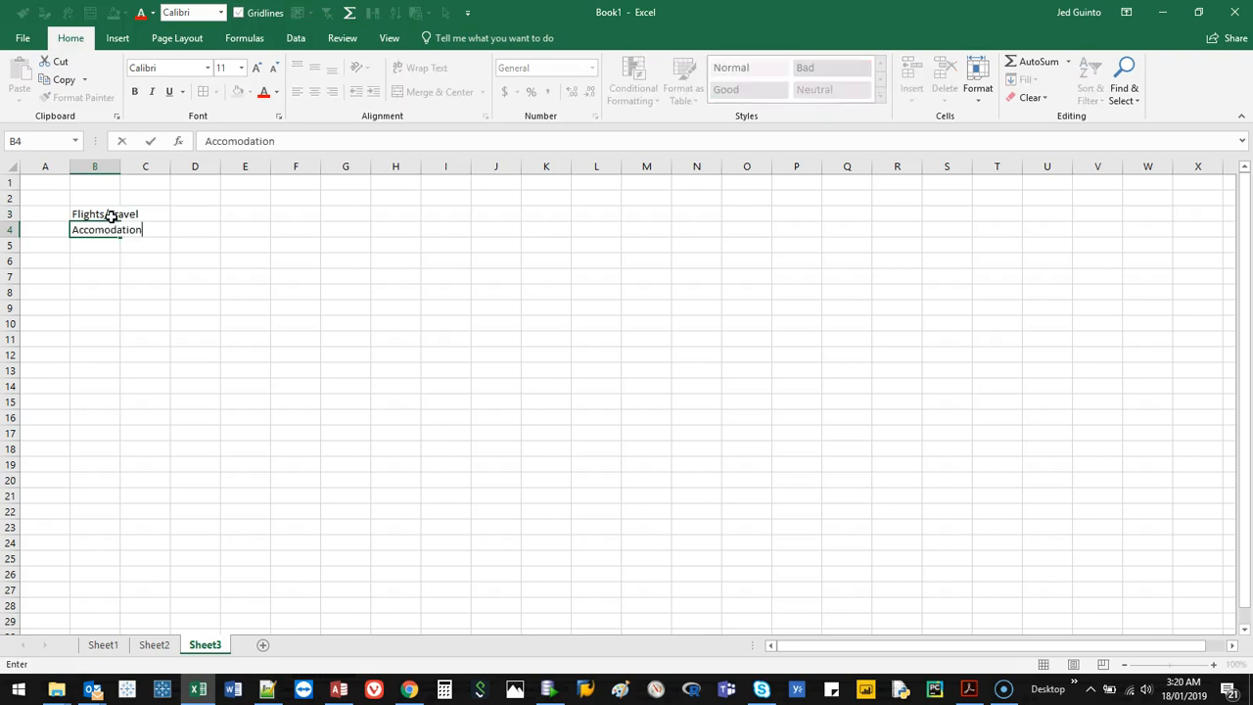
pyautogui.press('Return')
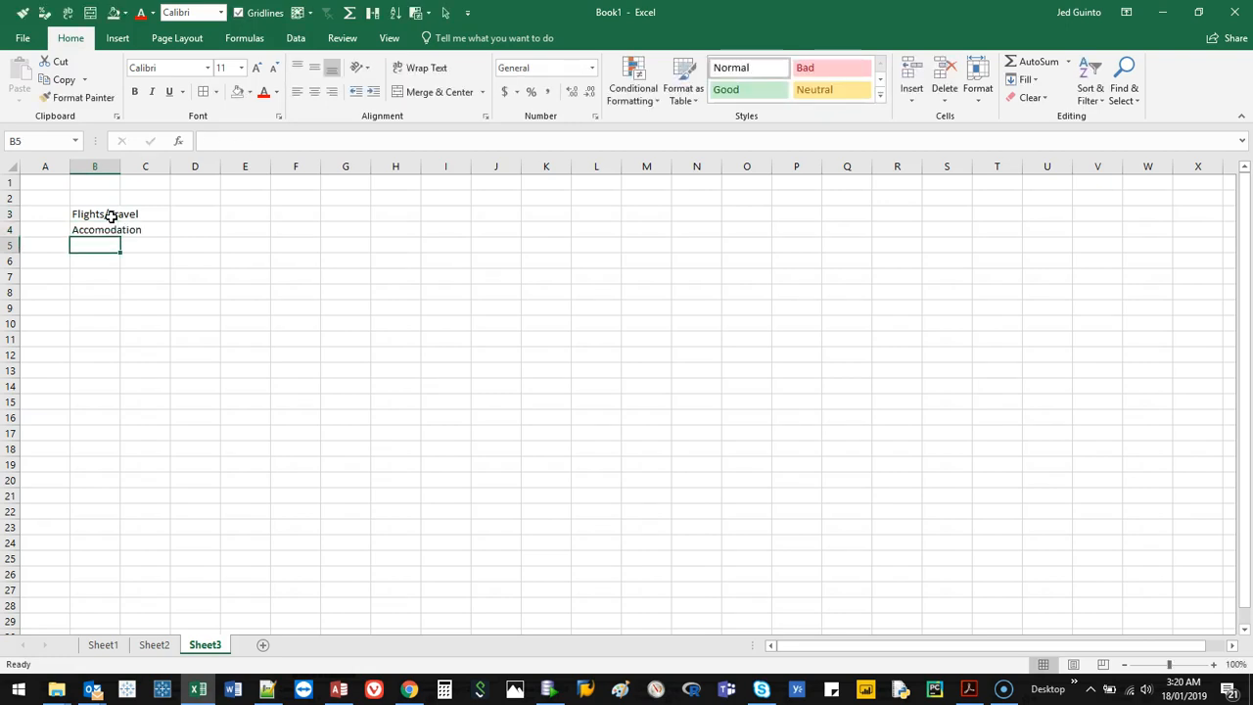
pyautogui.write('Expenses')
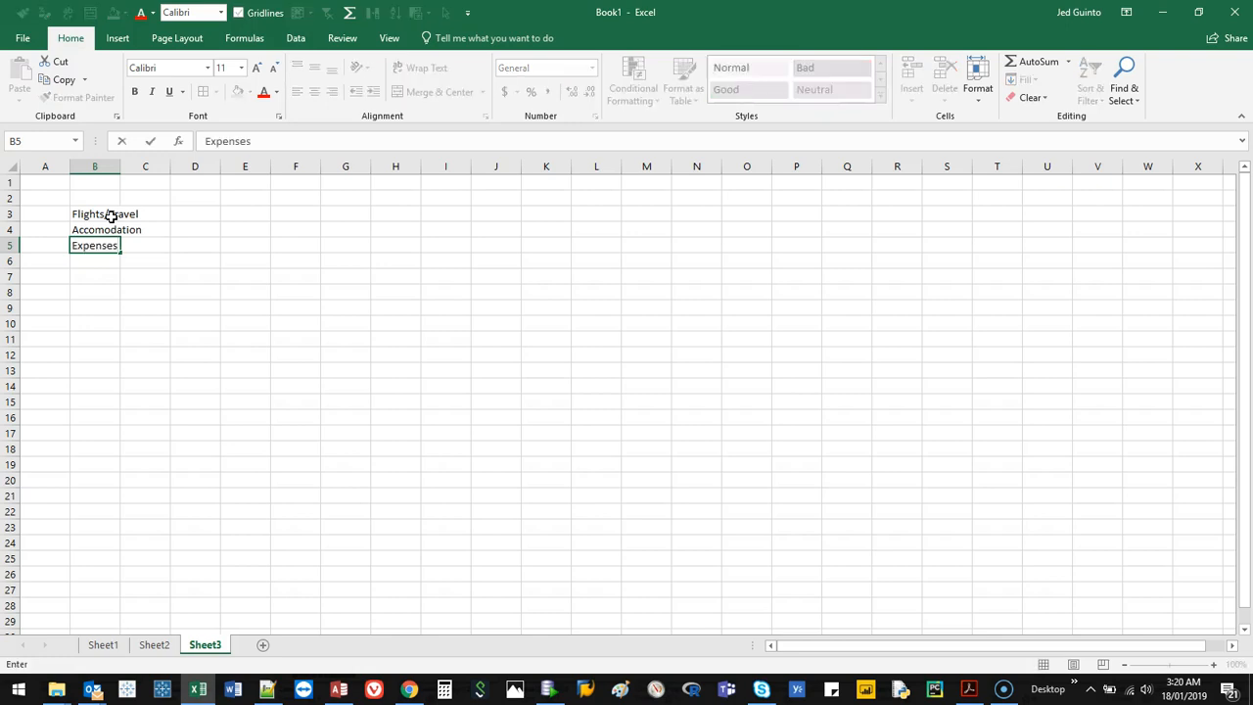
pyautogui.press('Return')
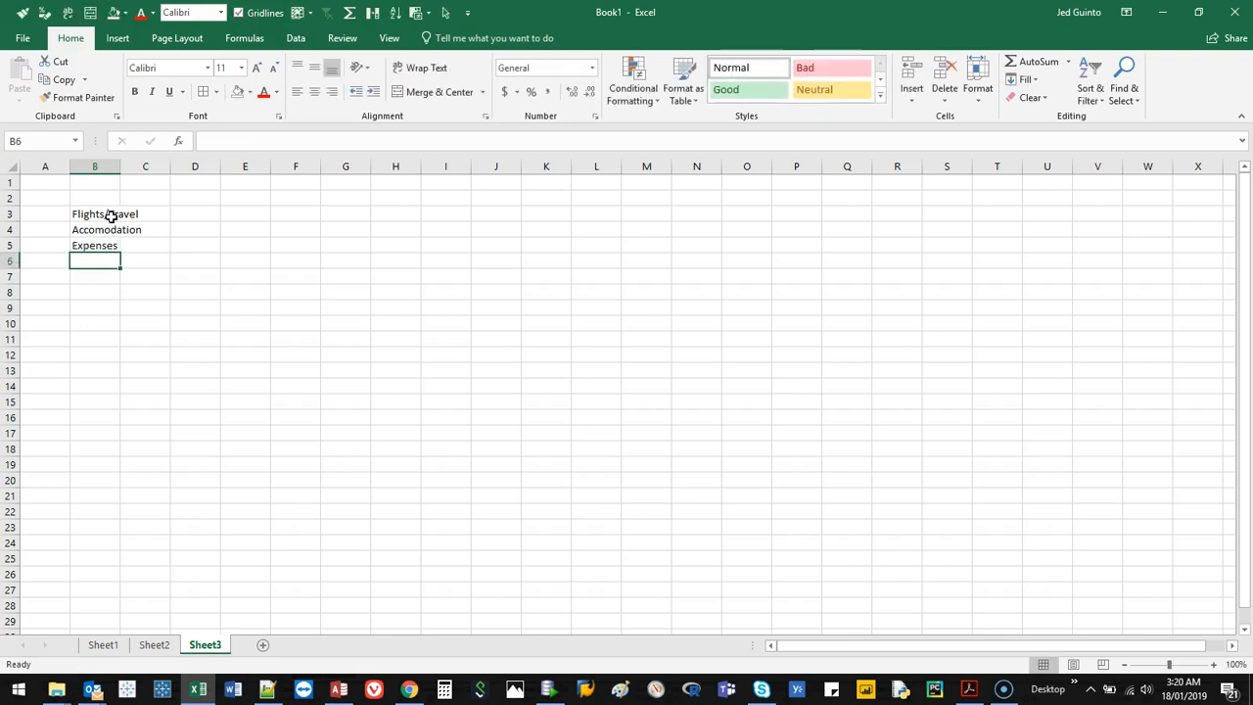
pyautogui.write('Emergency')
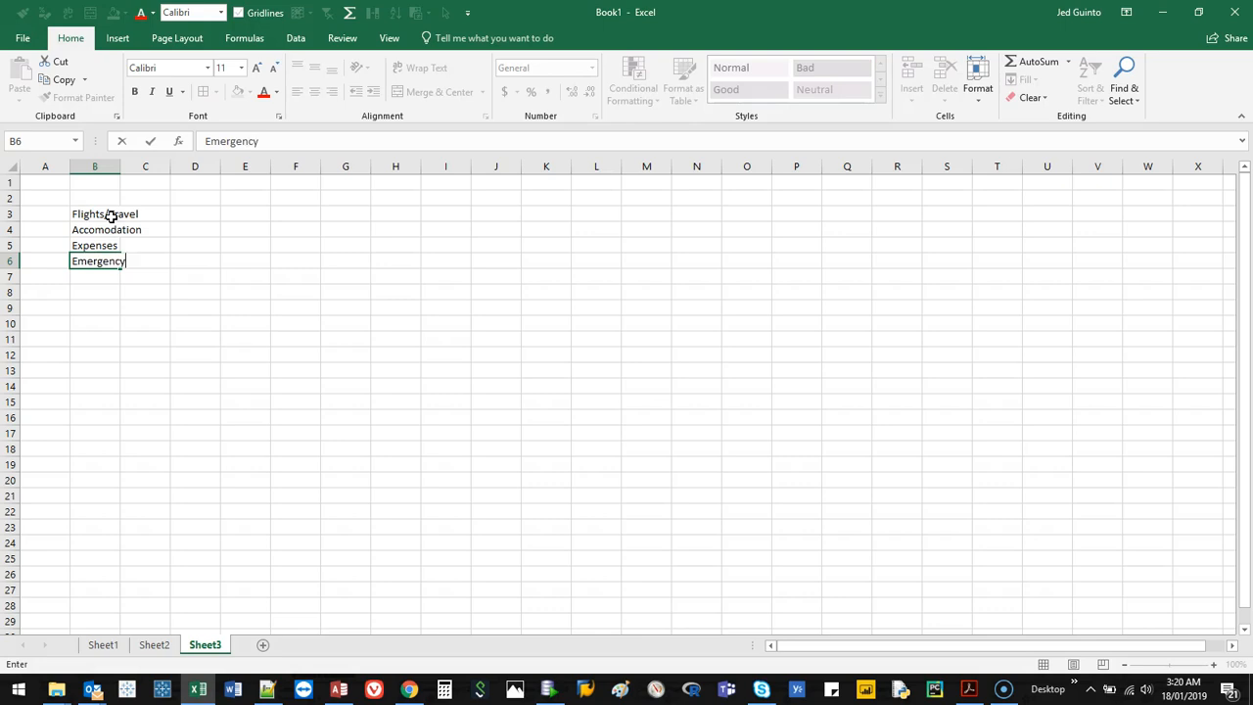
pyautogui.press('Return')
# Move the Accomodation, Expenses and Emergency headings to E3, H3 and K3, and widen columns B through K equally.
pyautogui.moveTo(120, 166); pyautogui.dragTo(166, 167)
pyautogui.moveTo(77, 230); pyautogui.dragTo(581, 212)
pyautogui.click(441, 229)
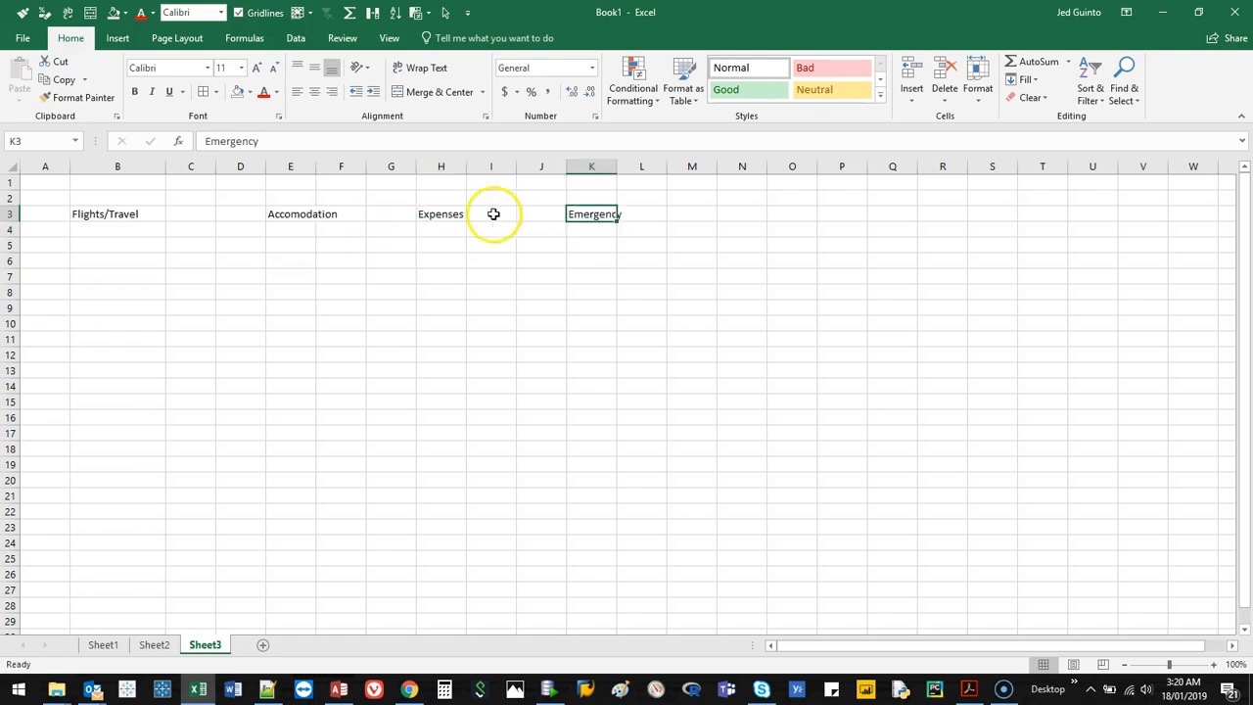
pyautogui.moveTo(607, 163); pyautogui.dragTo(170, 168)
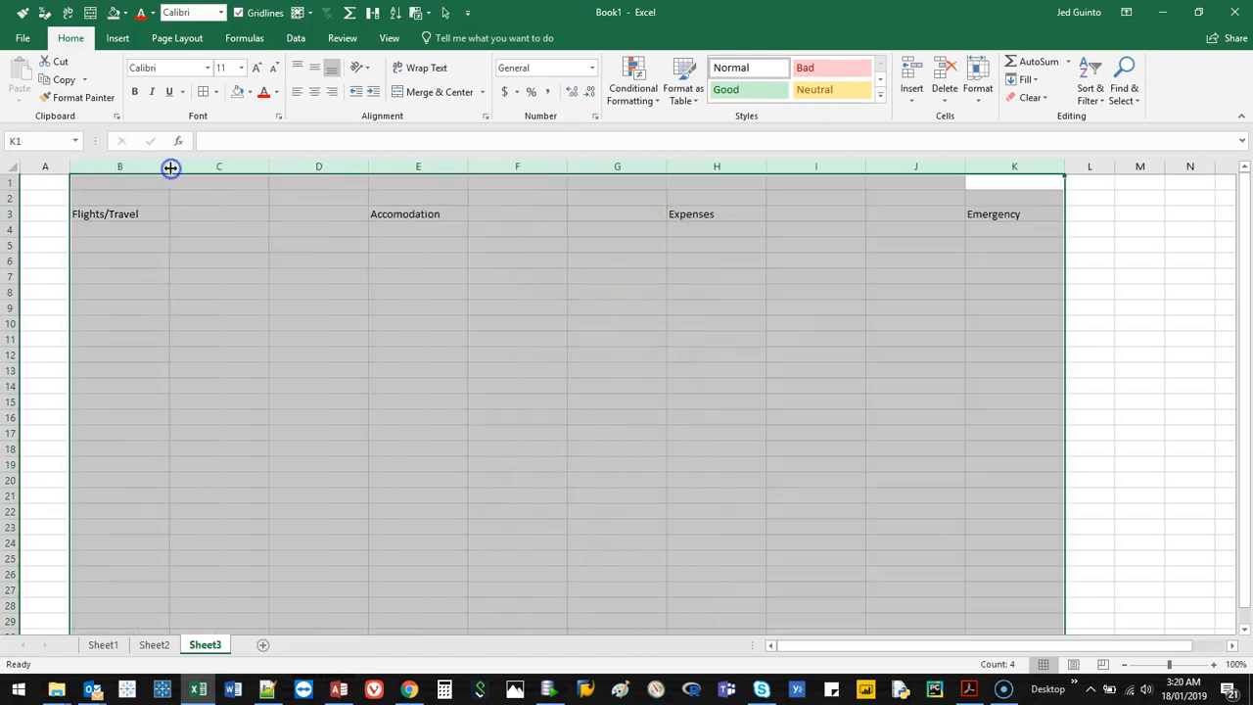
# Add the labels Item in B4 and Cost in C4, and number the rows 1 to 6 in A5 to A10.
pyautogui.click(123, 229)
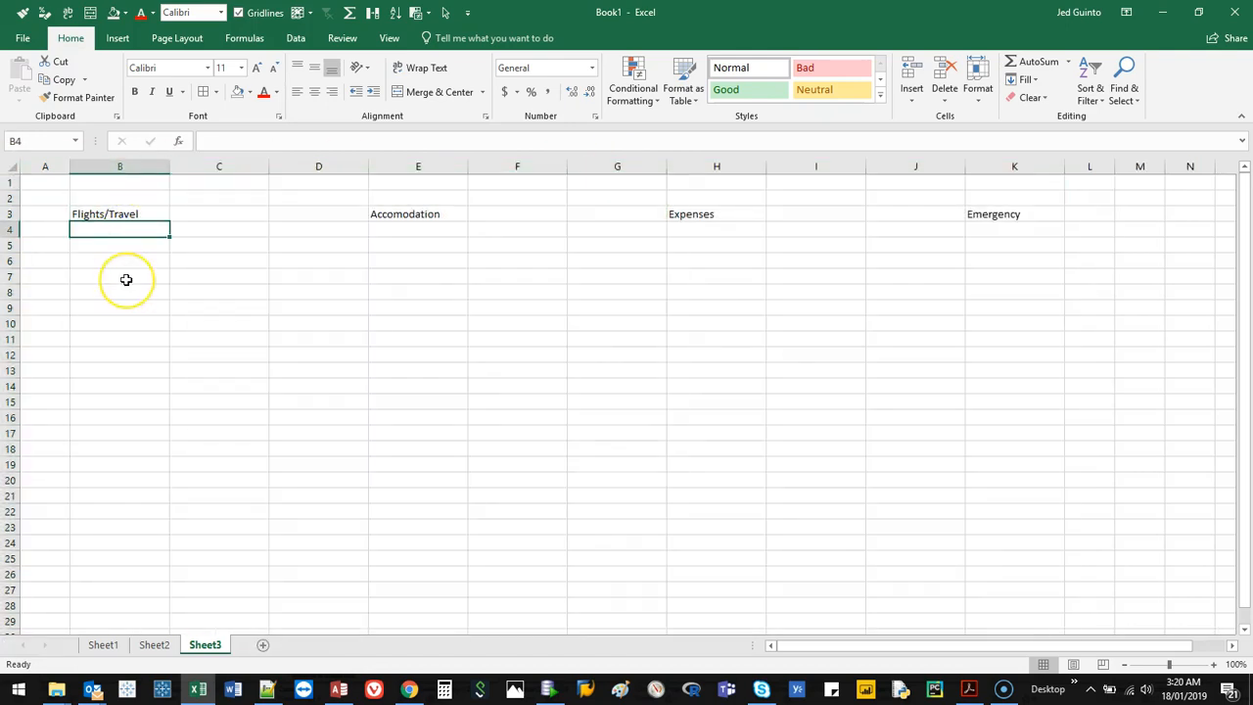
pyautogui.write('Item')
pyautogui.press('Tab')
pyautogui.write('Cost')
pyautogui.press('Return')
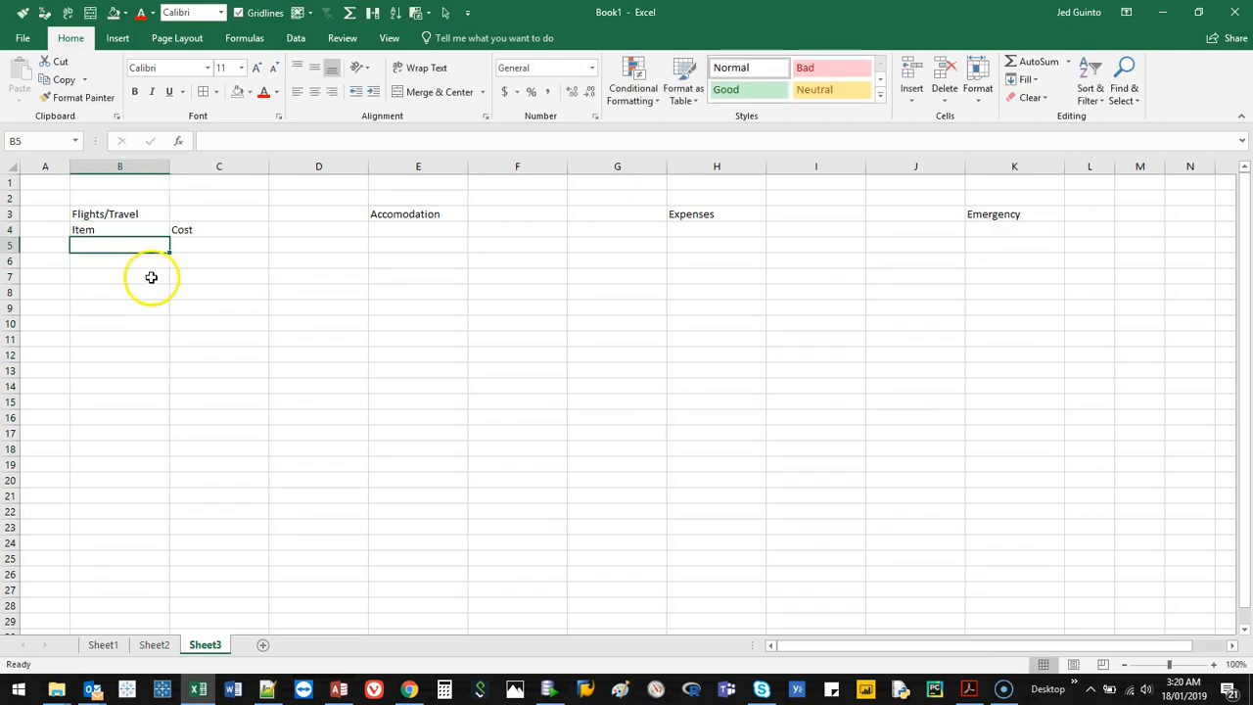
pyautogui.click(56, 242)
pyautogui.write('1 2 3 4 5 6')
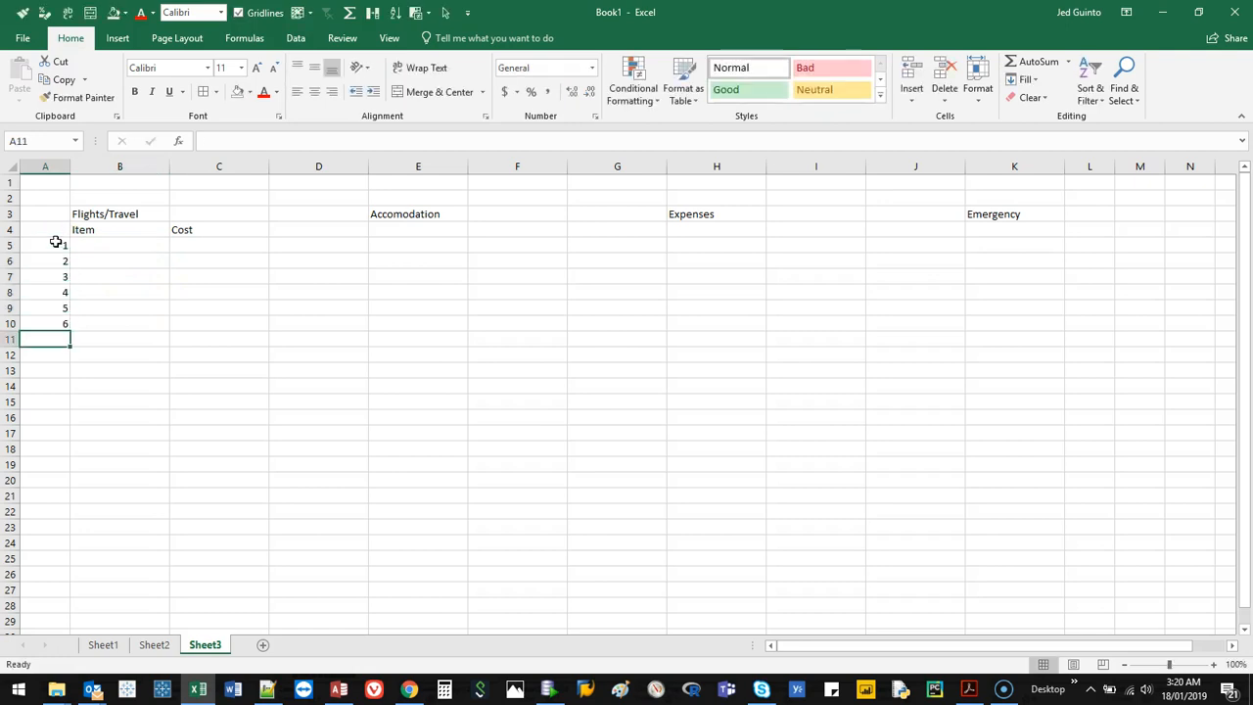
# Fill the Flights/Travel cost cells C5 to C10 with 0.
pyautogui.moveTo(242, 246); pyautogui.dragTo(229, 323)
pyautogui.click(229, 251)
pyautogui.write('0')
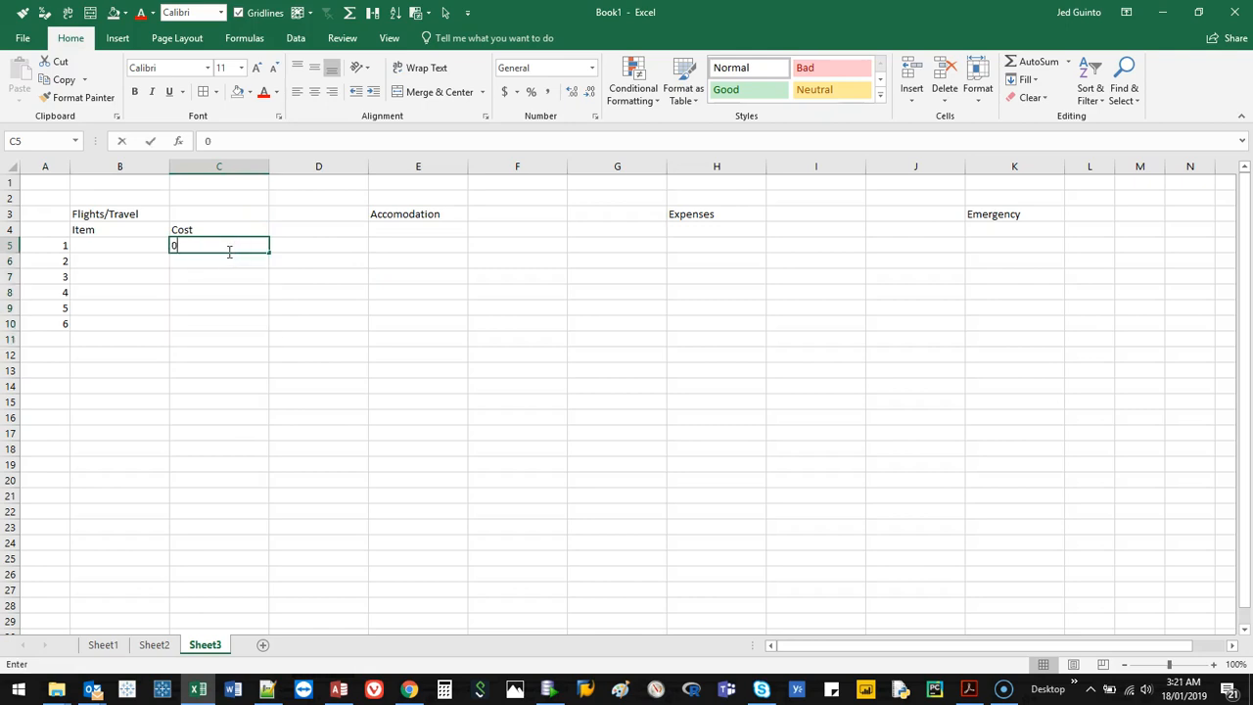
pyautogui.write(' 0 0 0 0 0')
# Sum the Flights/Travel costs into C11 with AutoSum and format C5 to C11 as currency.
pyautogui.moveTo(227, 251); pyautogui.dragTo(228, 341)
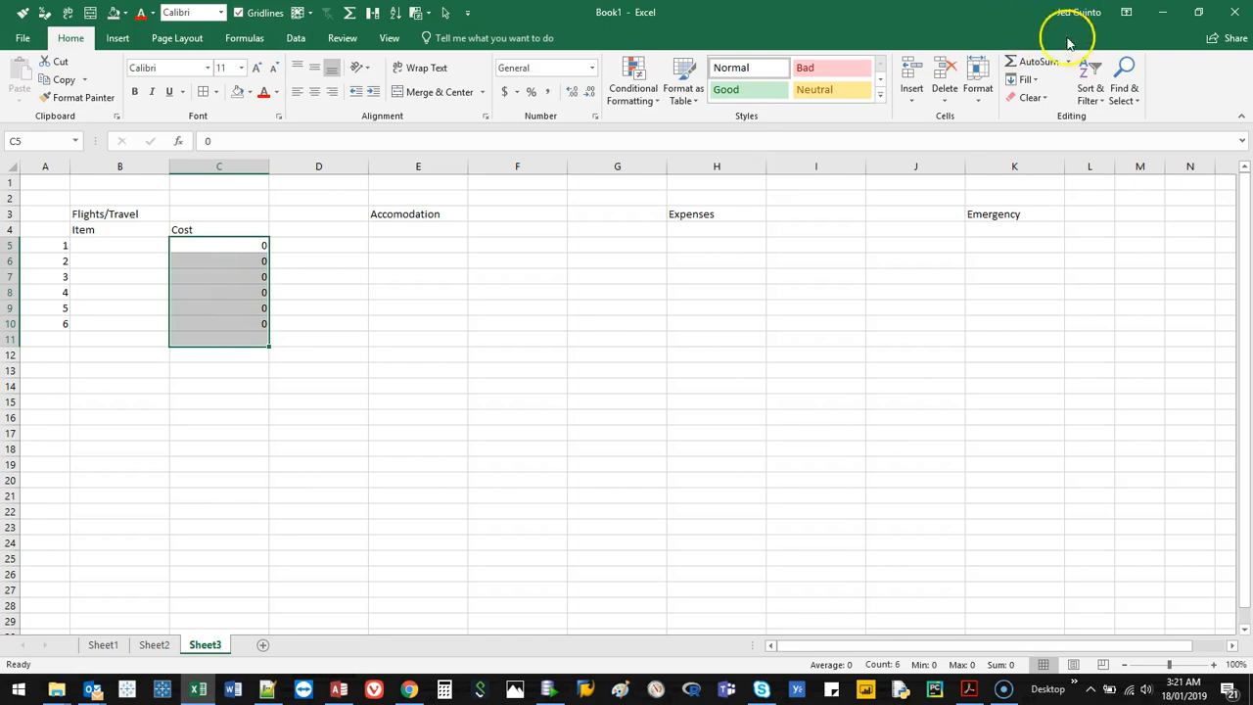
pyautogui.click(1032, 61)
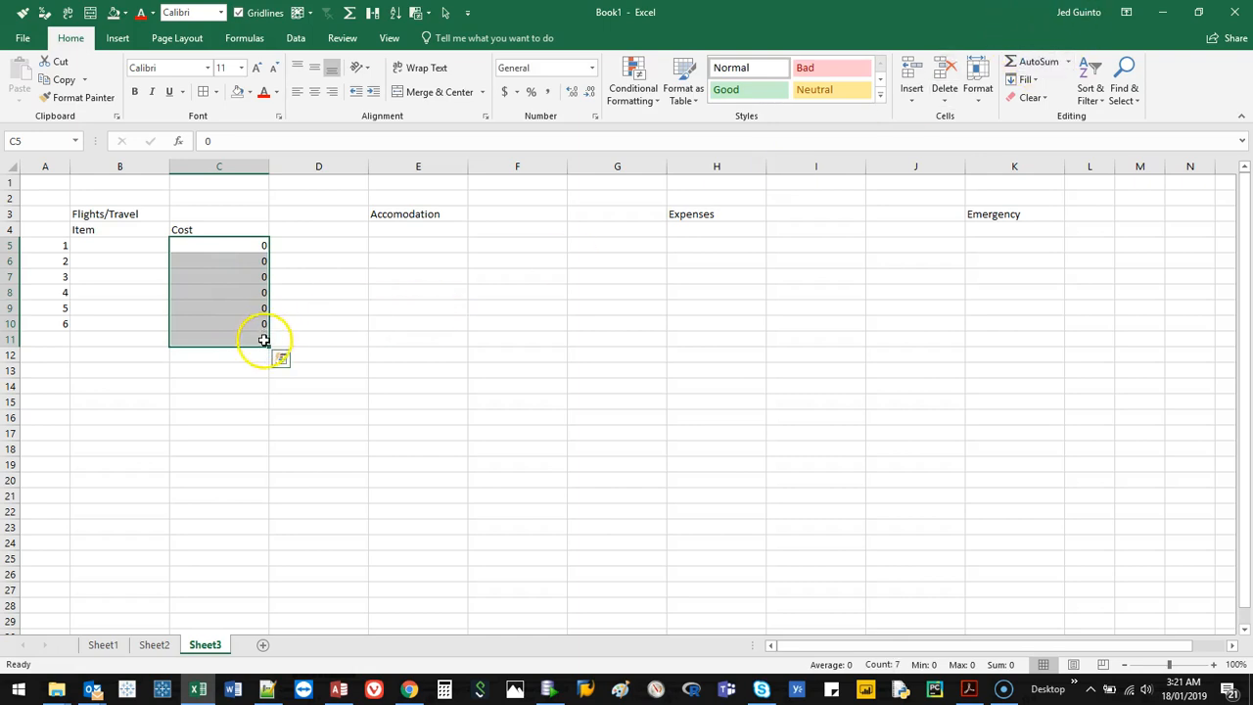
pyautogui.hotkey('ctrl', 'shift', '4')
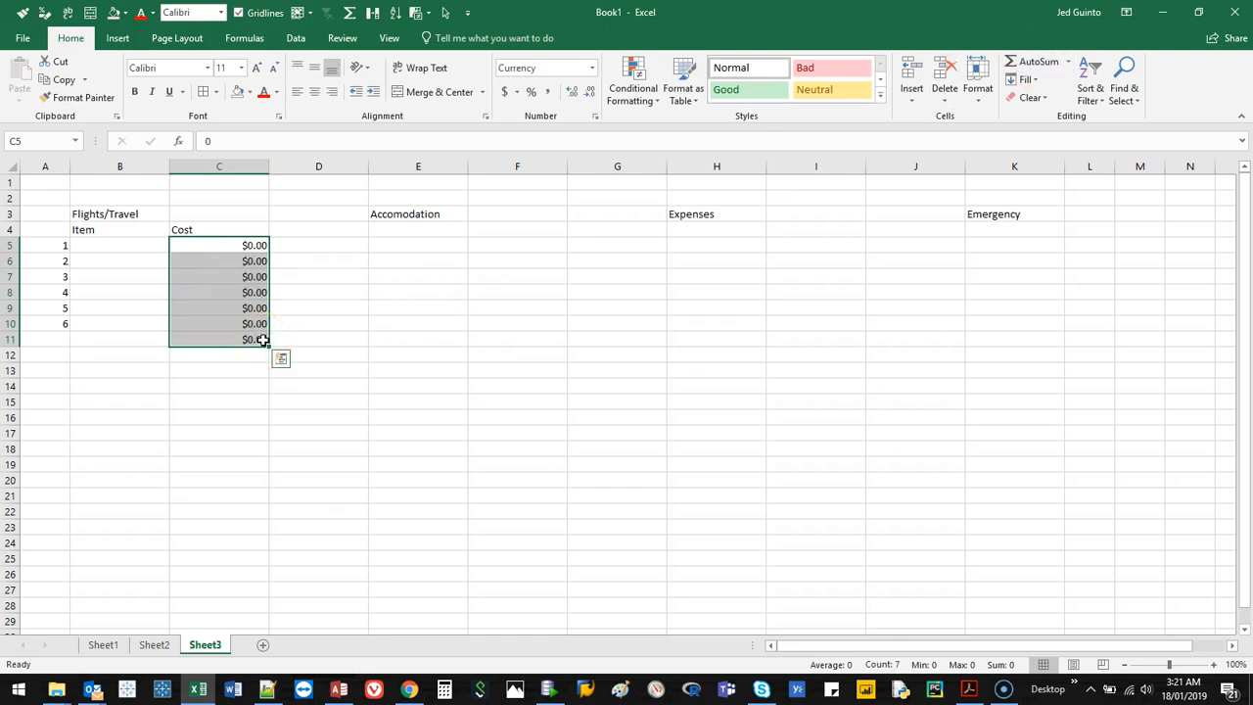
pyautogui.click(123, 246)
pyautogui.moveTo(123, 247); pyautogui.dragTo(196, 338)
pyautogui.hotkey('ctrl', 'c')
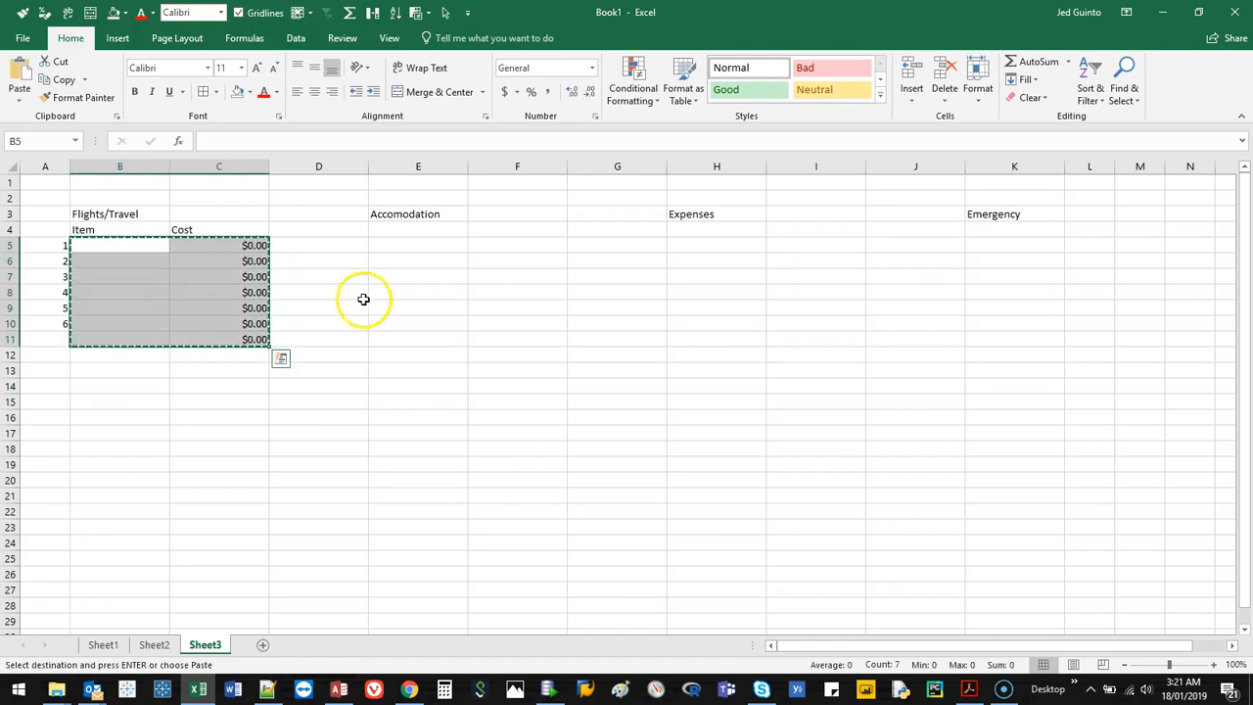
# Copy the Flights/Travel block B4:C11 under the Accomodation, Expenses and Emergency headings, starting at E4, H4 and K4.
pyautogui.click(158, 236)
pyautogui.moveTo(158, 236); pyautogui.dragTo(200, 339)
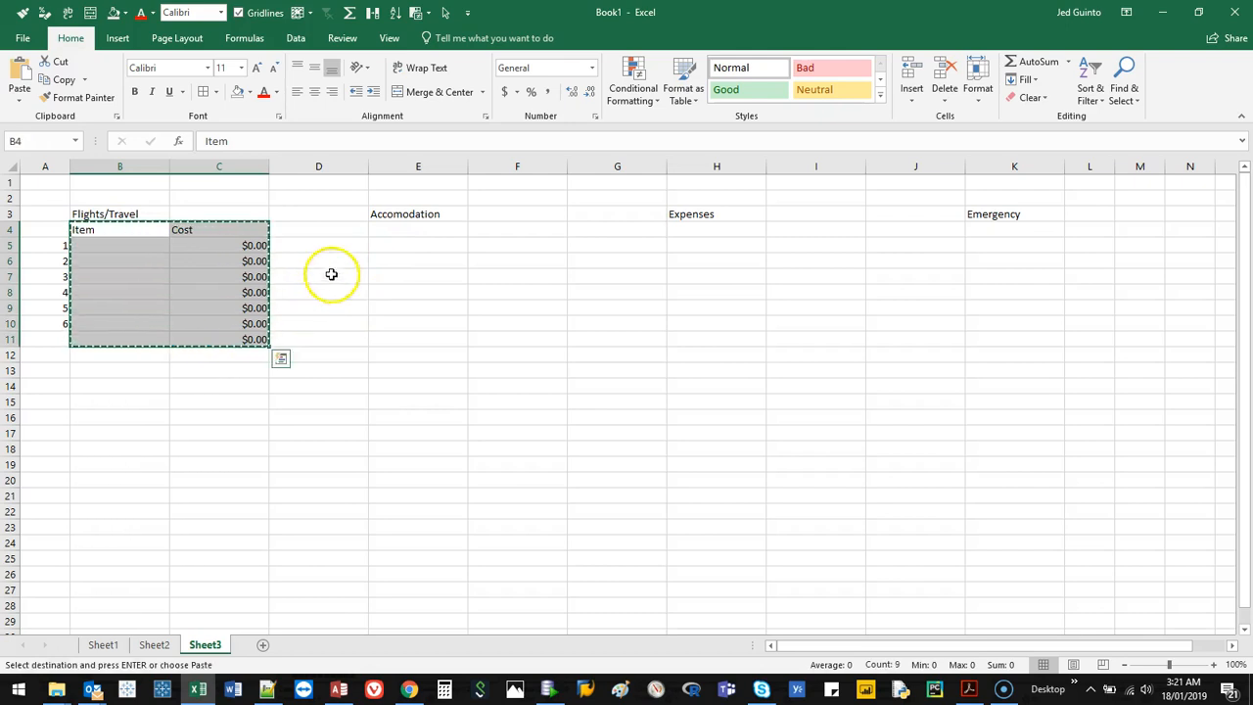
pyautogui.click(421, 225)
pyautogui.hotkey('ctrl', 'v')
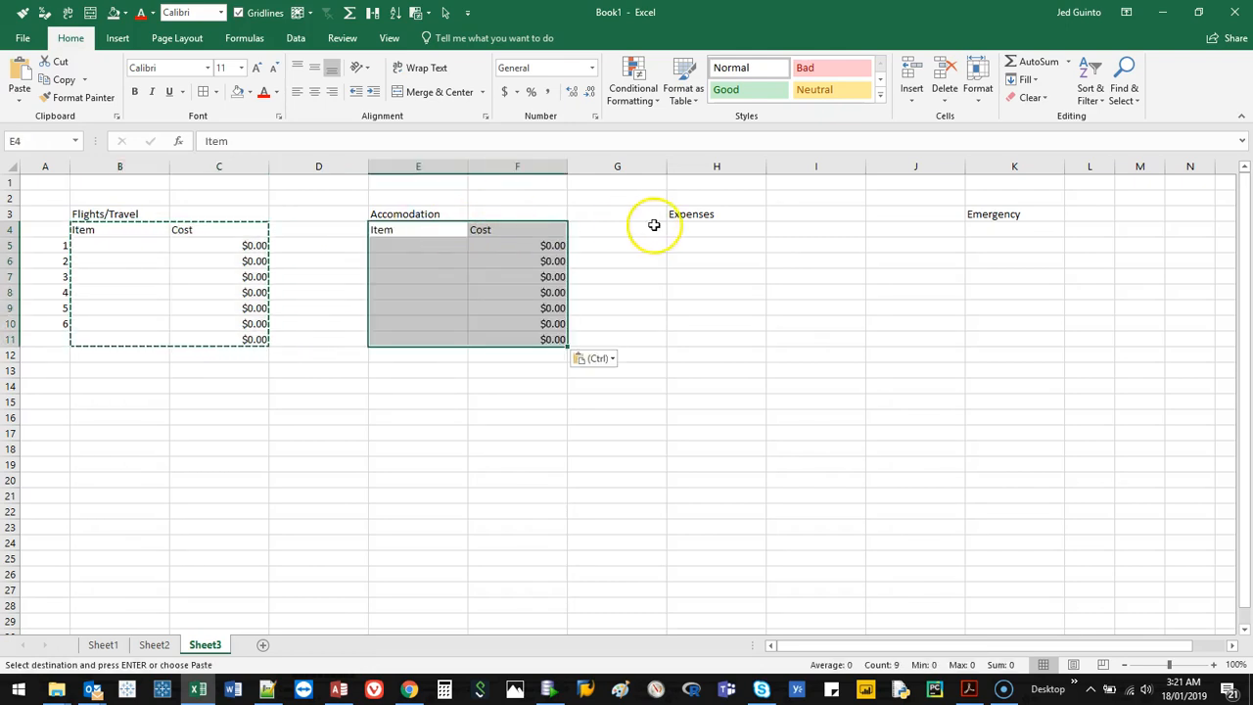
pyautogui.click(688, 225)
pyautogui.hotkey('ctrl', 'v')
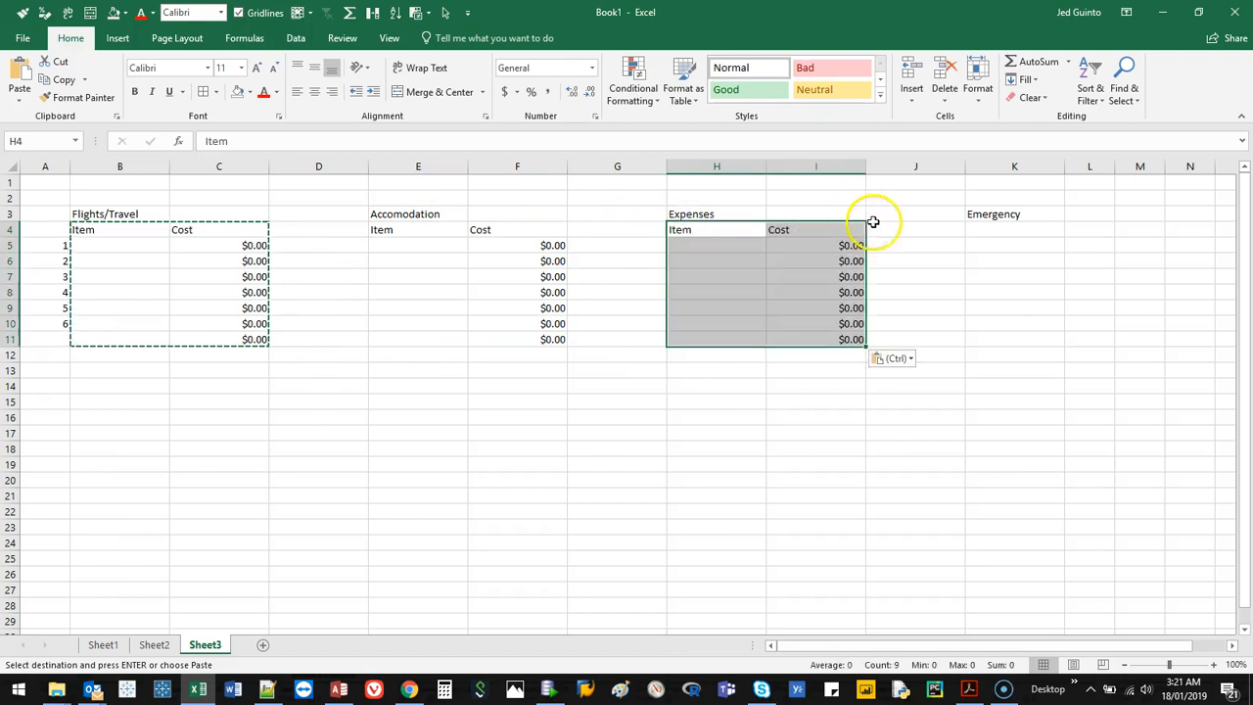
pyautogui.click(993, 227)
pyautogui.hotkey('ctrl', 'v')
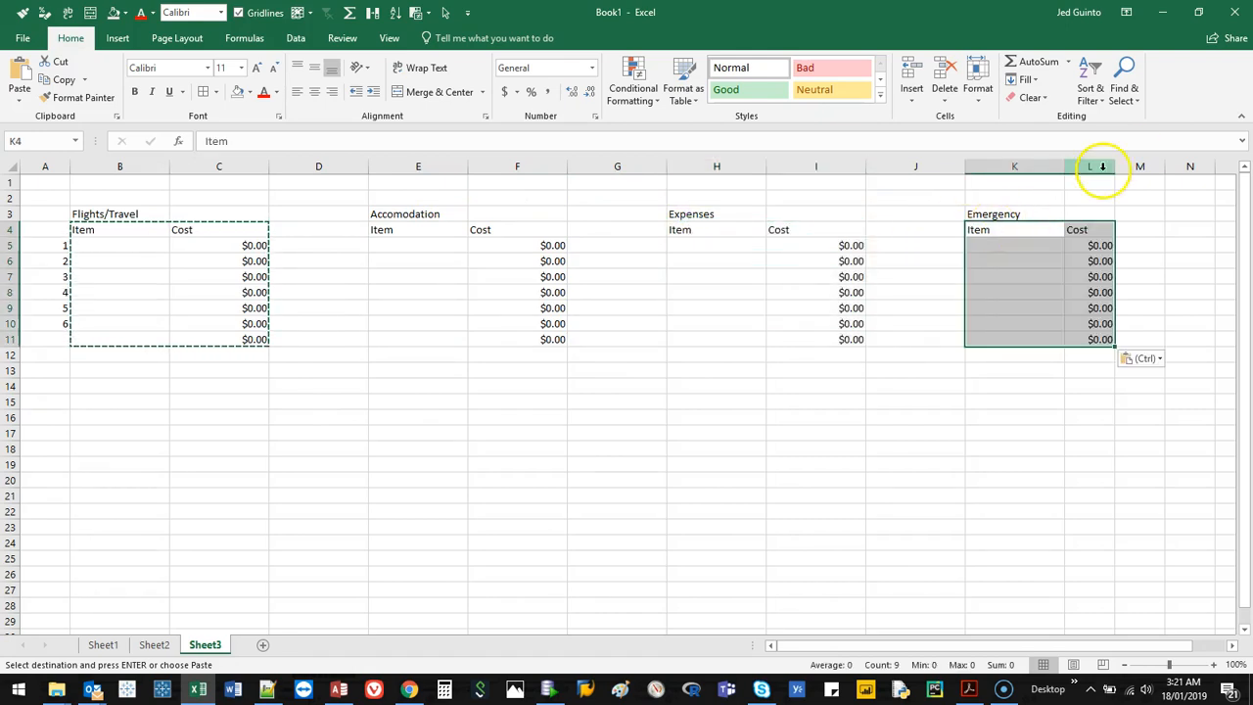
# Narrow the empty spacer columns D, G and J together to equal width and clear the copy selection.
pyautogui.moveTo(361, 184); pyautogui.dragTo(353, 168)
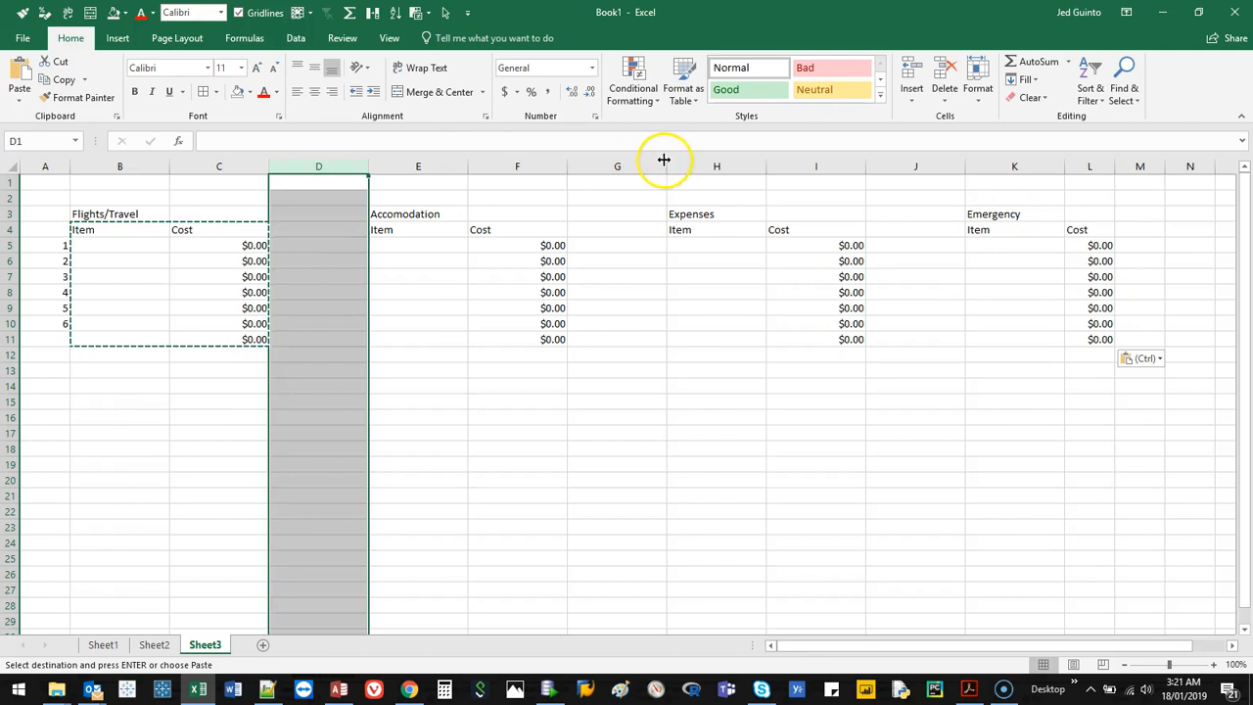
pyautogui.keyDown('ctrl'); pyautogui.click(649, 167); pyautogui.keyUp('ctrl')
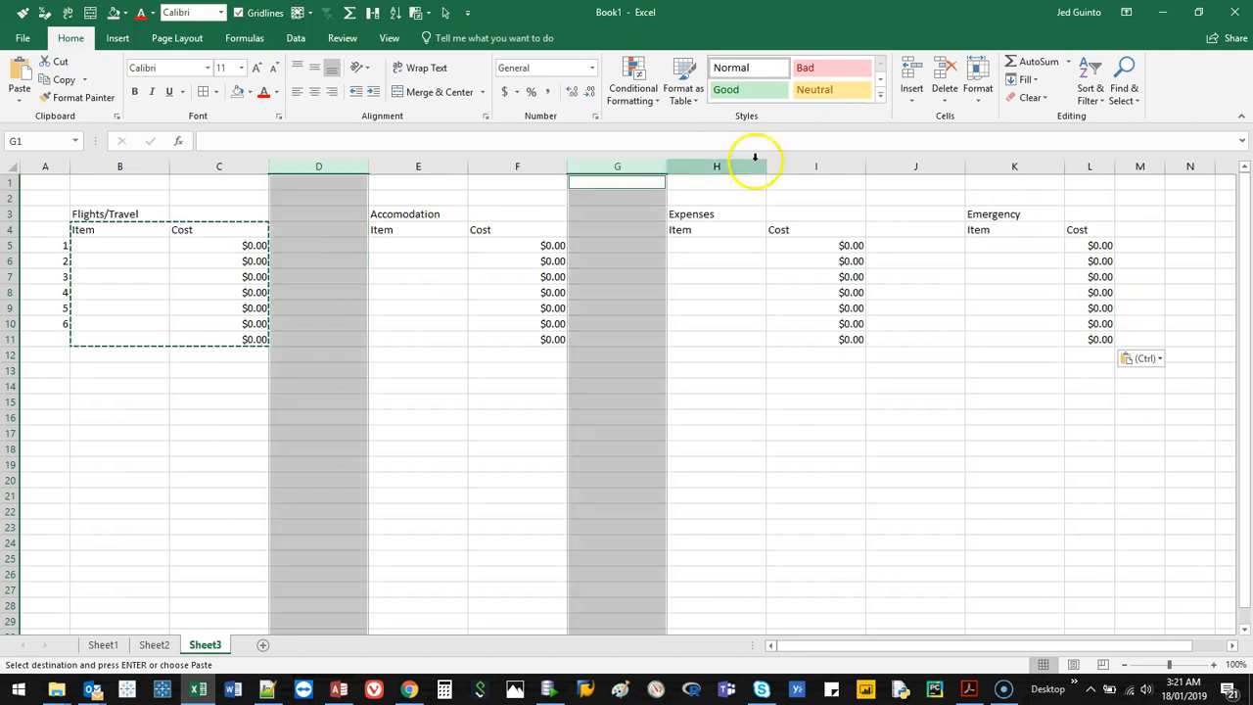
pyautogui.keyDown('ctrl'); pyautogui.click(885, 166); pyautogui.keyUp('ctrl')
pyautogui.moveTo(963, 166); pyautogui.dragTo(900, 169)
pyautogui.click(149, 294)
pyautogui.press('Escape')
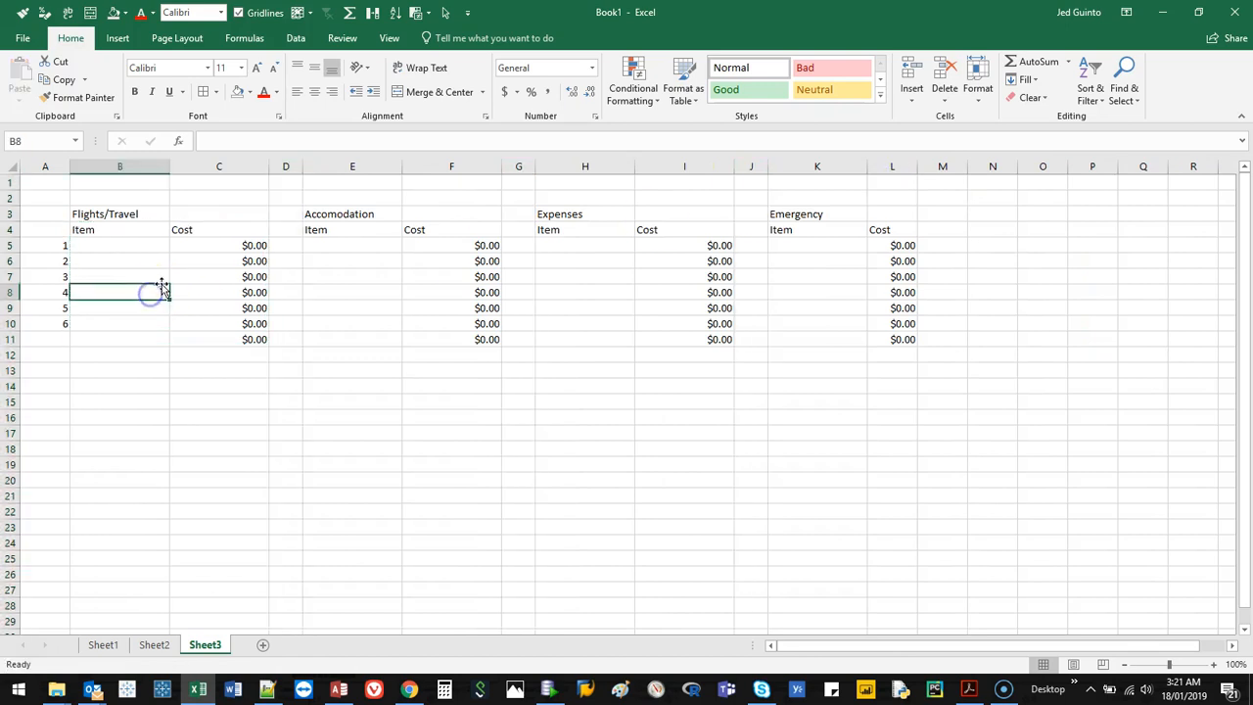
# Enter the Flights/Travel costs 500, 700 and 1200 in cells C5 to C7.
pyautogui.click(137, 254)
pyautogui.click(137, 251)
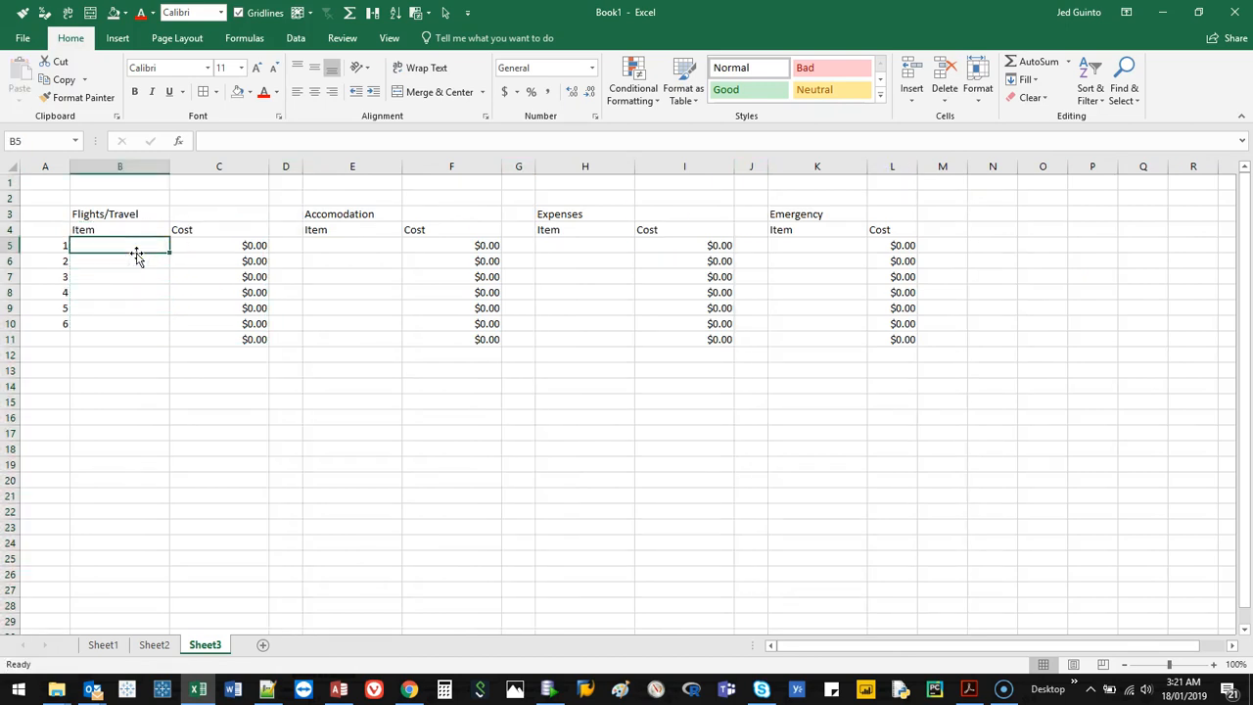
pyautogui.press('Right')
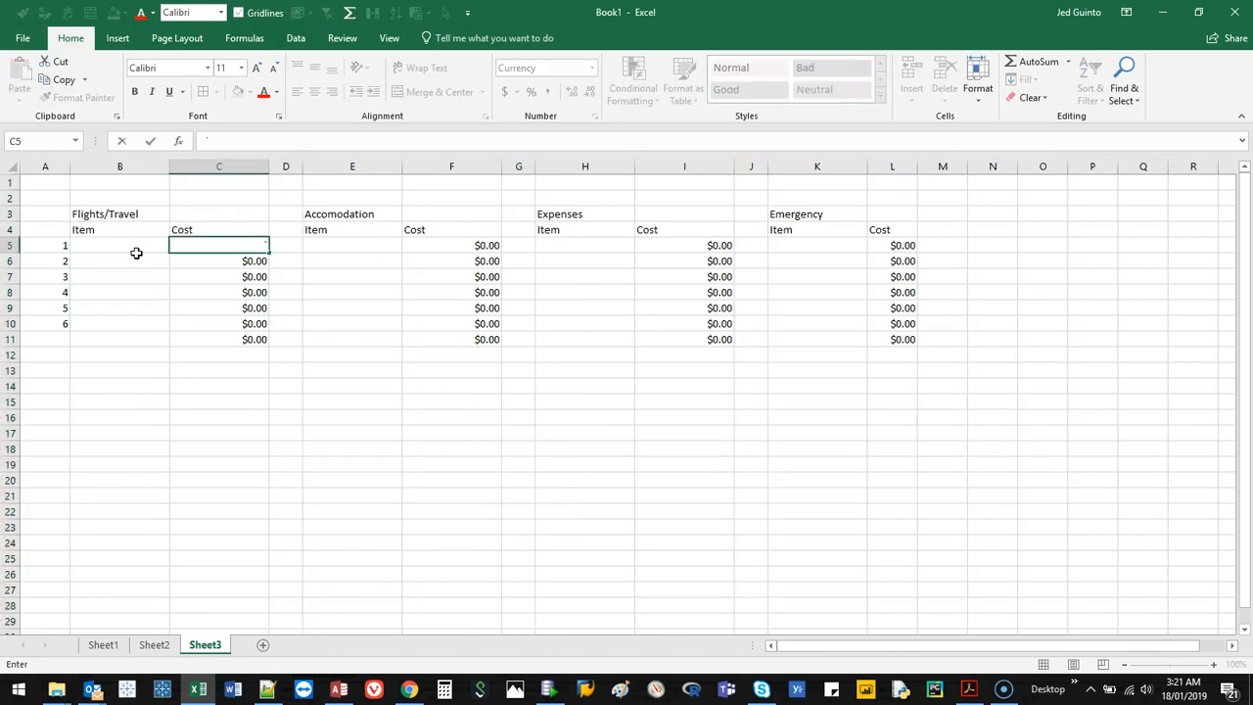
pyautogui.write('500')
pyautogui.click(137, 257)
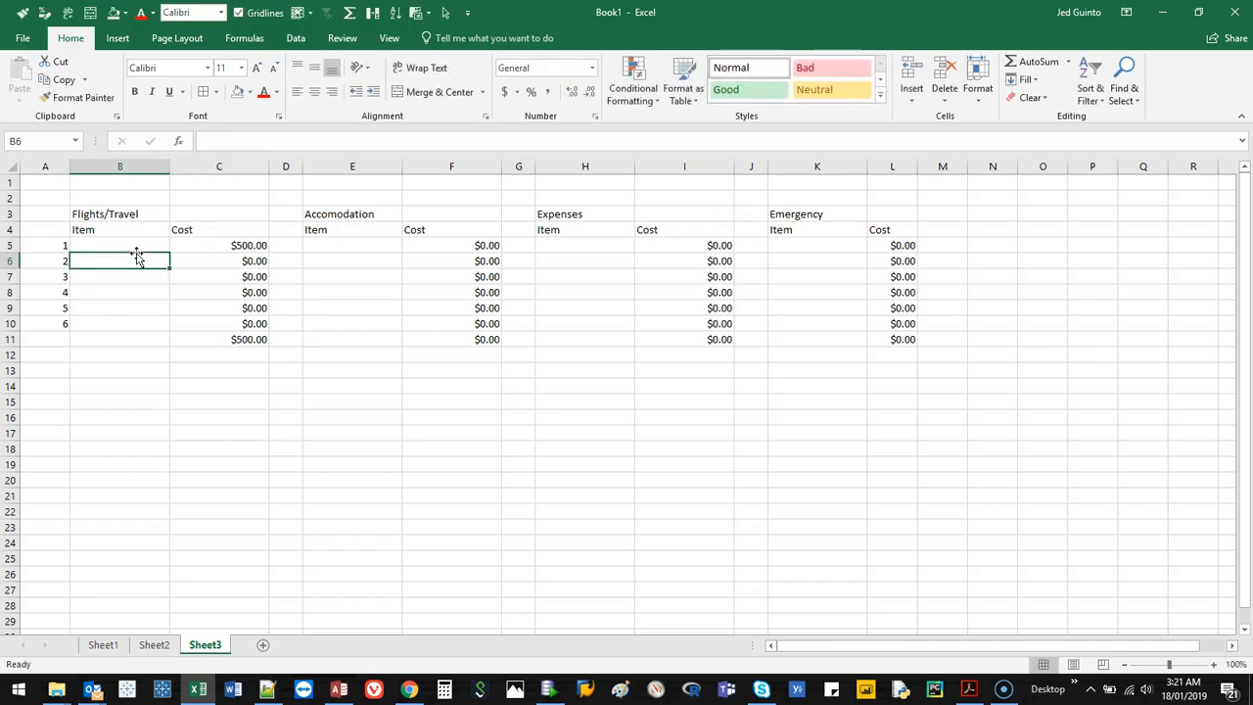
pyautogui.press('Right')
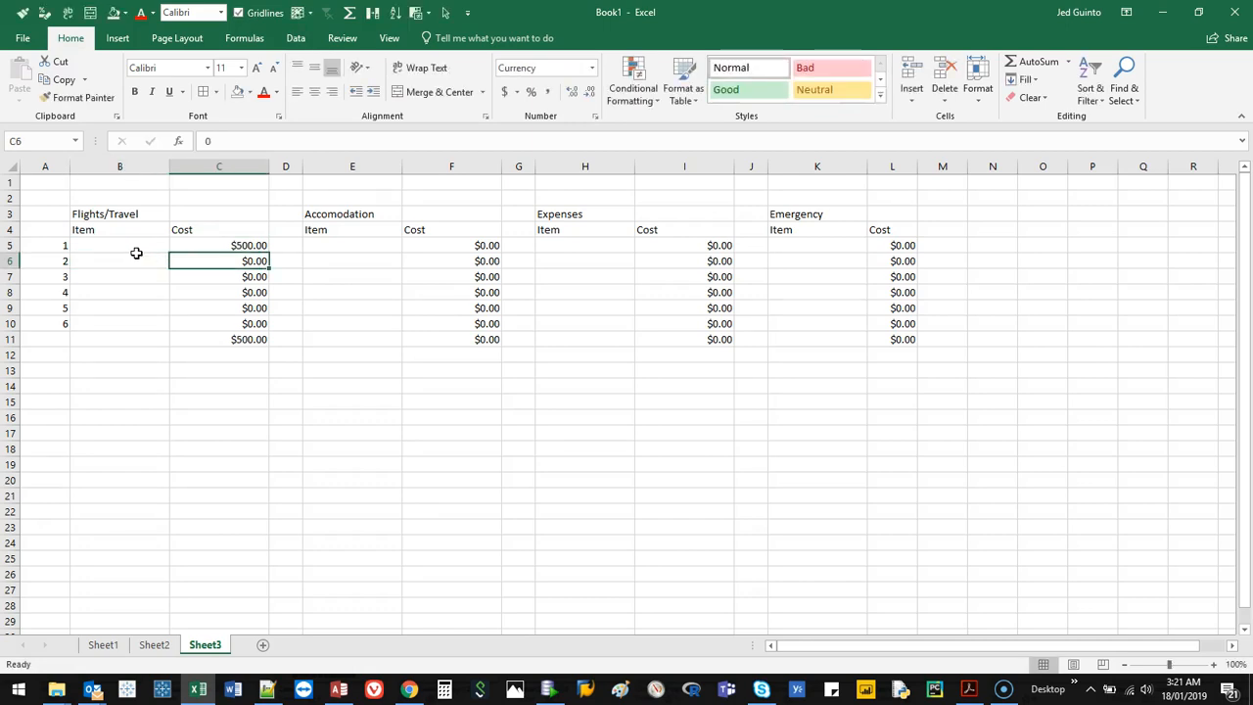
pyautogui.write('700')
pyautogui.press('Return')
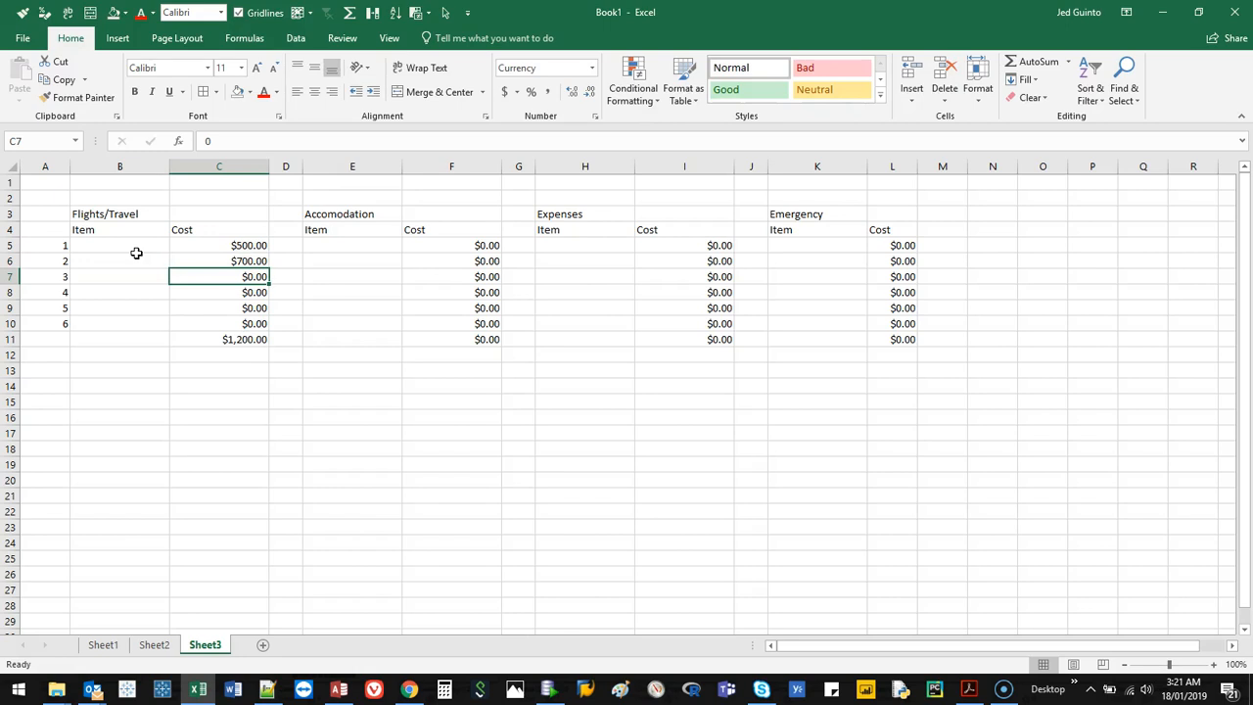
pyautogui.write('1200')
pyautogui.press('Tab')
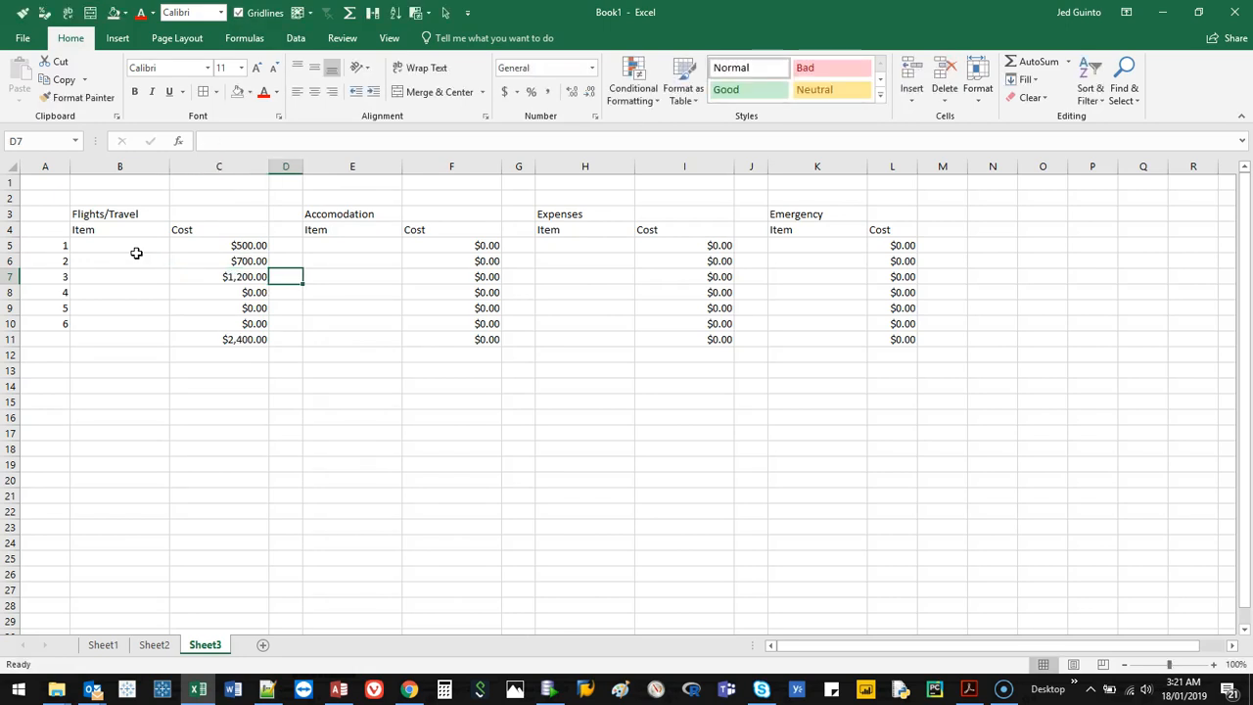
# Enter the Accomodation costs 1000 and 300 in cells F5 and F6.
pyautogui.press('Right')
pyautogui.press('Right')
pyautogui.press('Up')
pyautogui.press('Up')
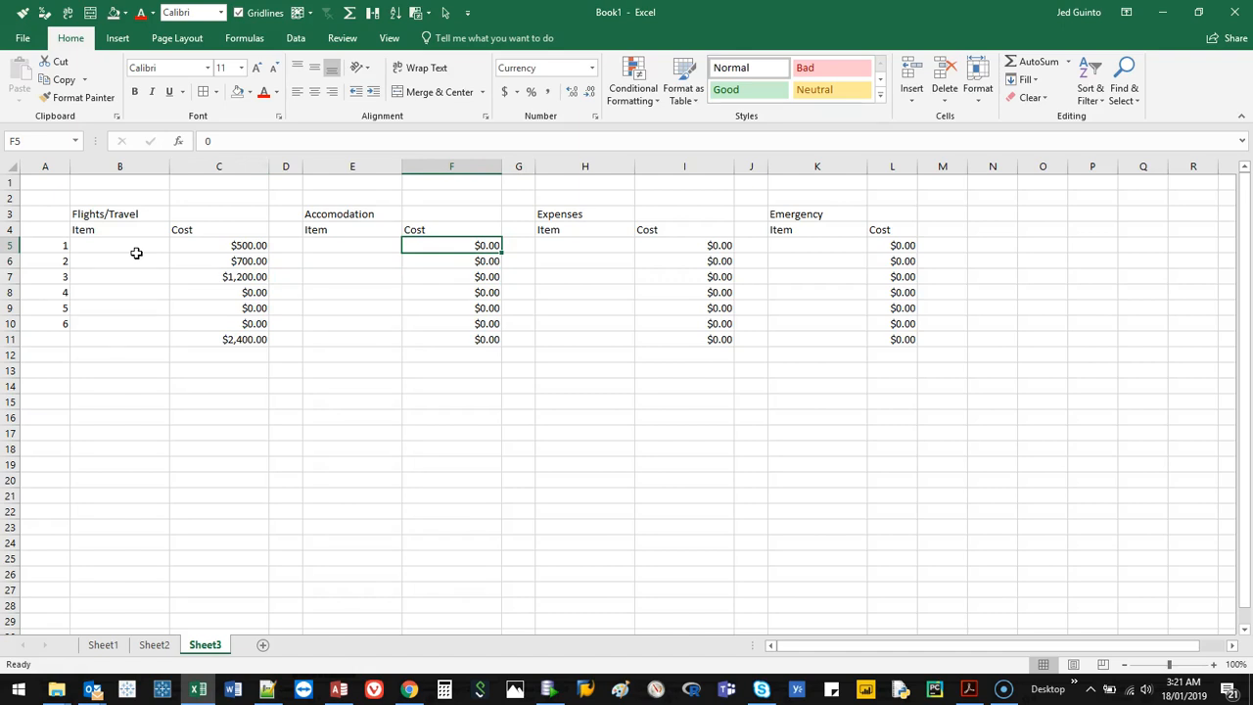
pyautogui.write('1000')
pyautogui.press('Return')
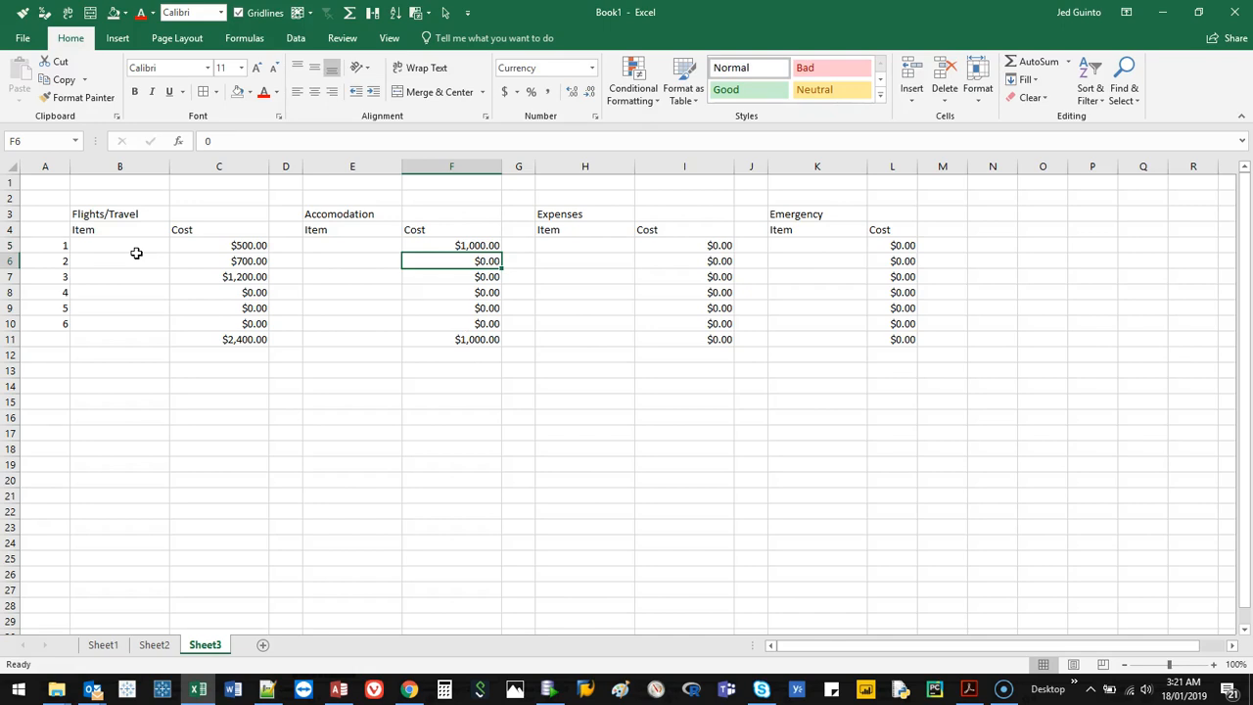
pyautogui.write('300')
pyautogui.press('Return')
pyautogui.press('Right')
pyautogui.press('Right')
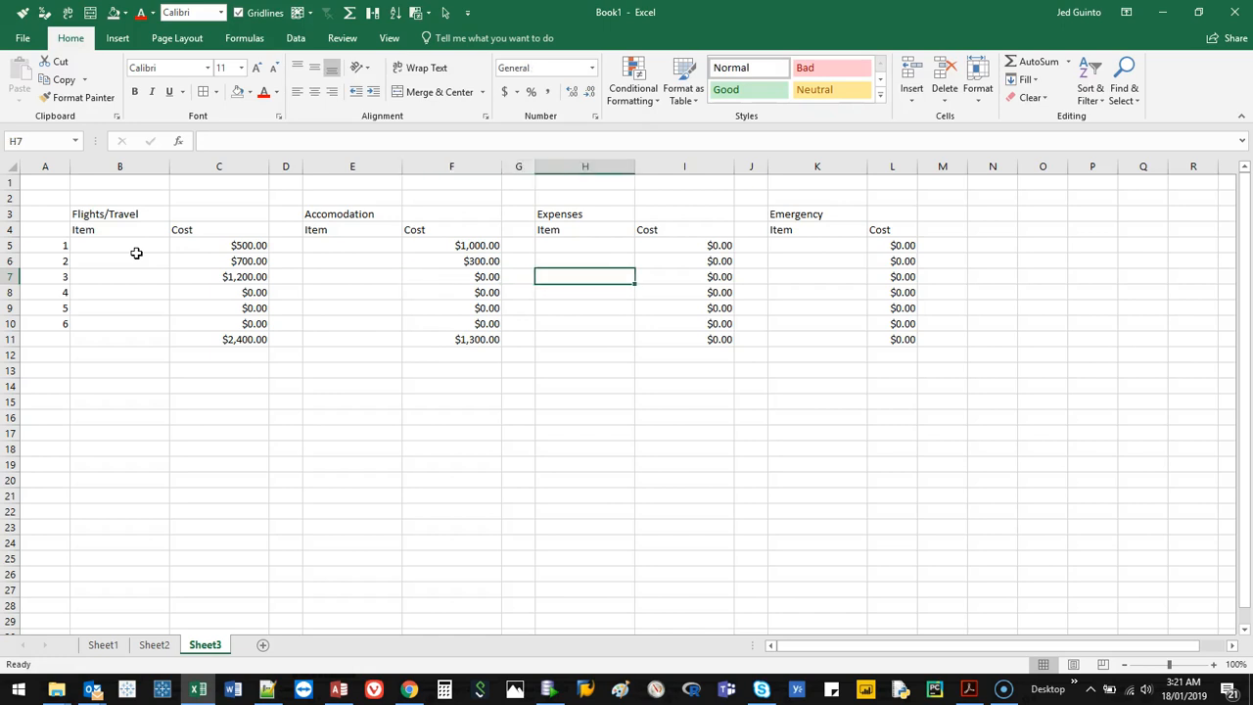
# Enter 100 as the first Expenses cost in cell I5.
pyautogui.press('Up')
pyautogui.press('Up')
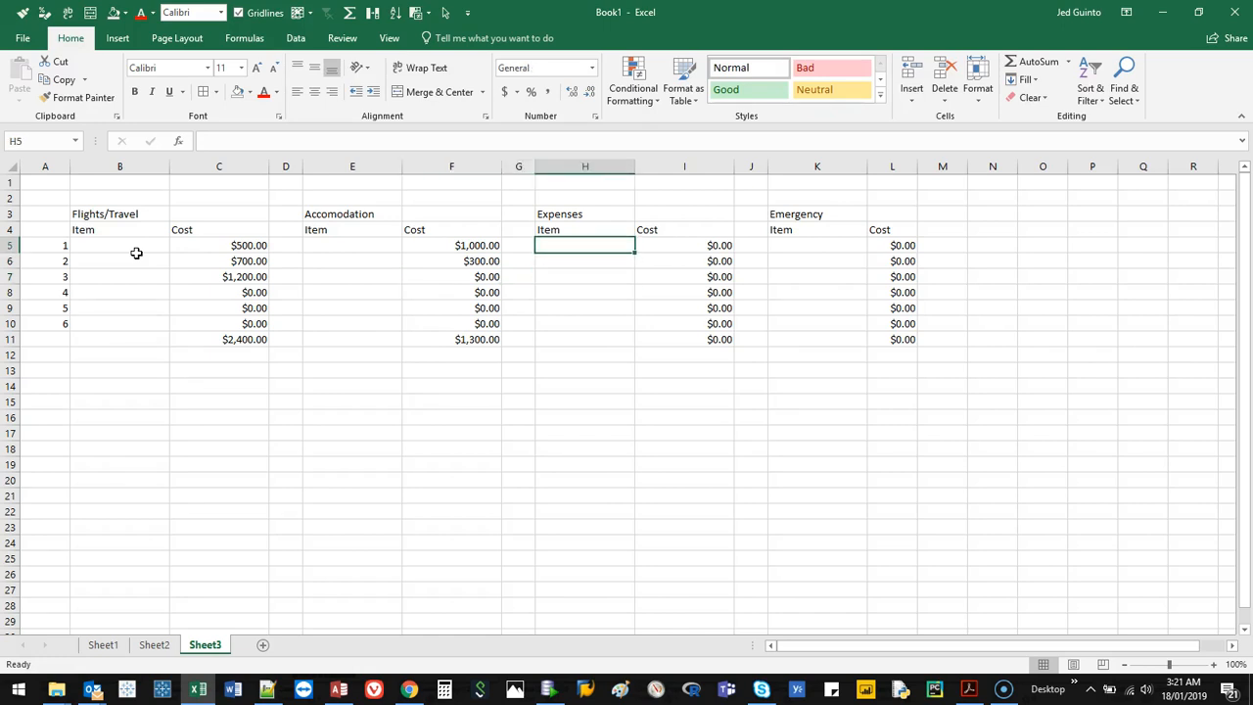
pyautogui.press('Right')
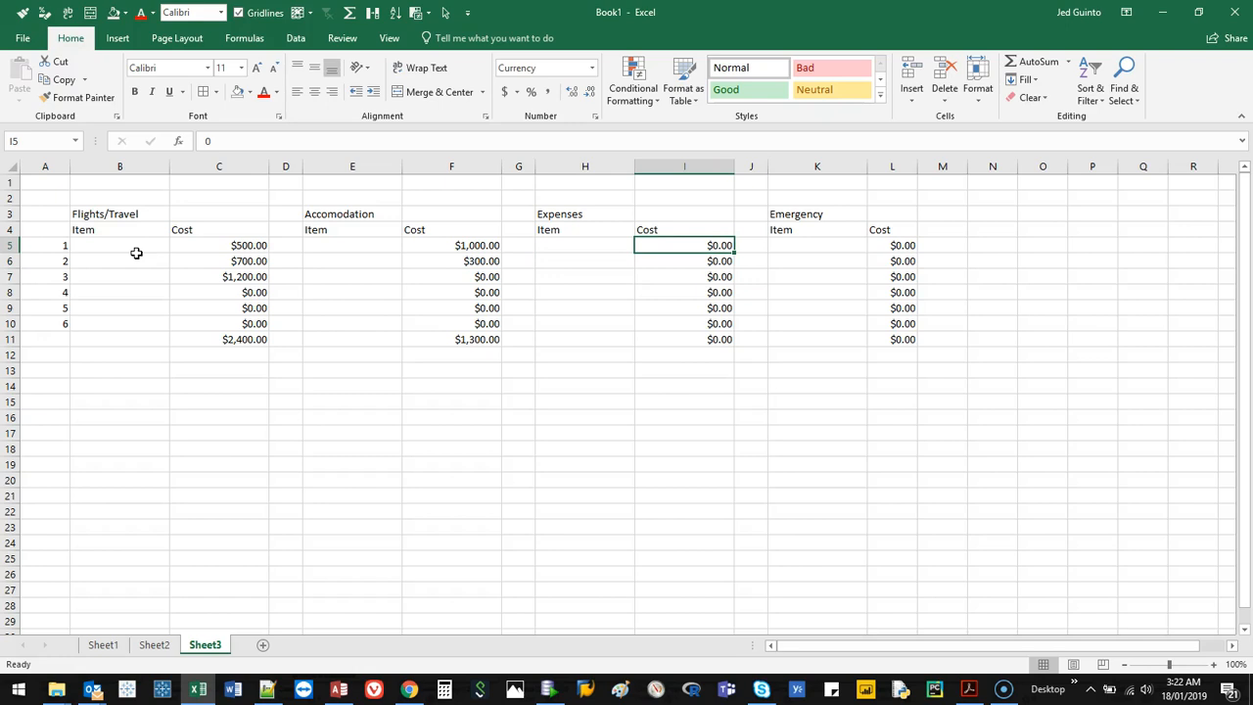
pyautogui.write('100\\')
pyautogui.press('Return')
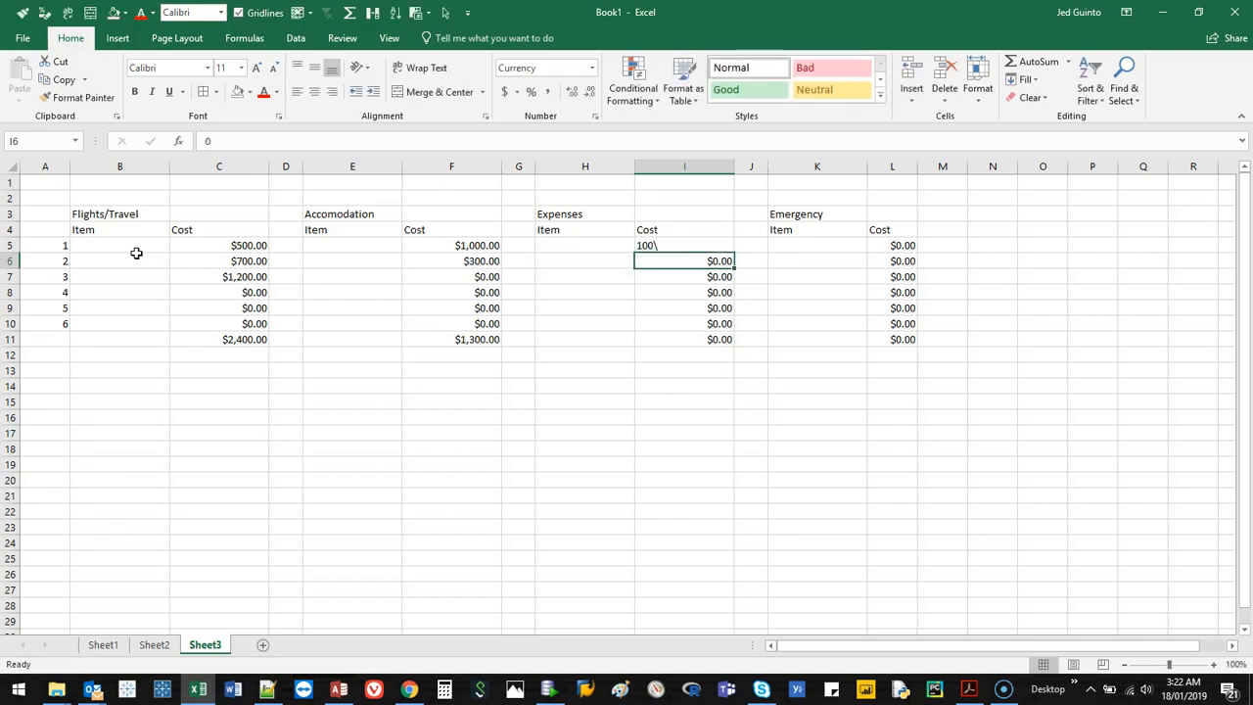
pyautogui.press('Up')
pyautogui.write('1')
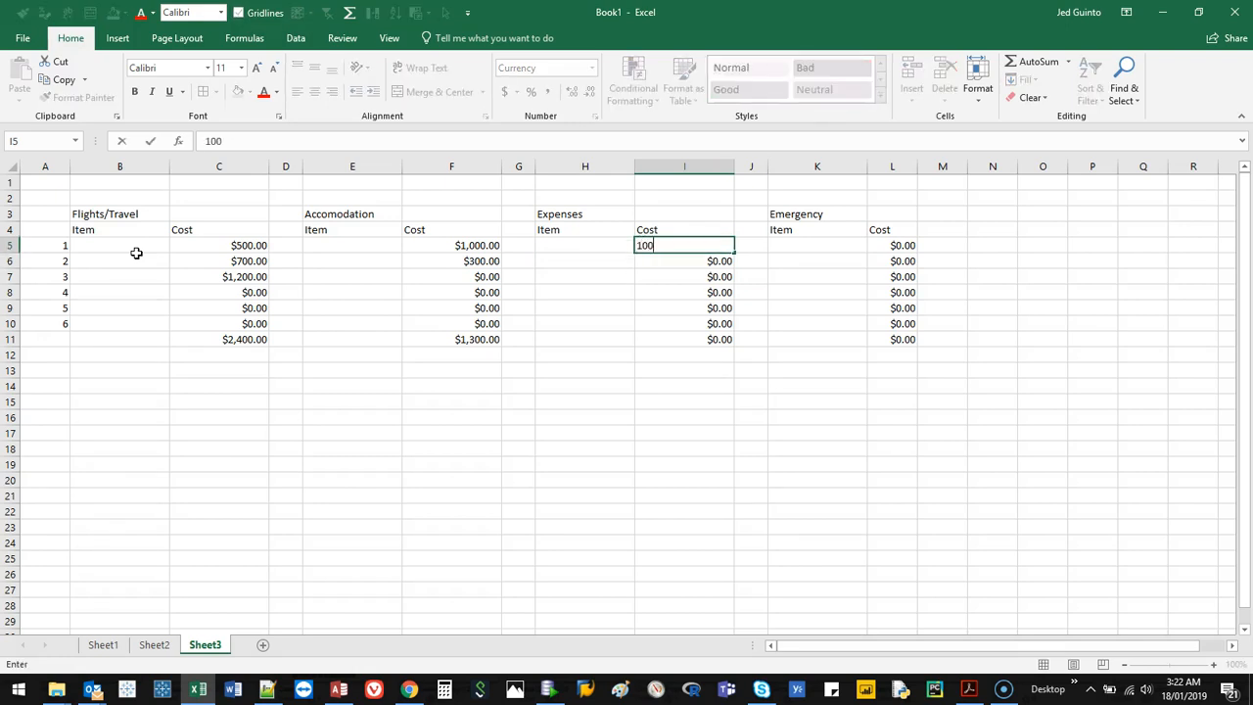
pyautogui.press('Return')
# Enter the Expenses costs 40 and 30 in cells I6 and I7.
pyautogui.write('40\\')
pyautogui.press('Return')
pyautogui.write('30')
pyautogui.press('Return')
pyautogui.press('Up')
pyautogui.press('Up')
pyautogui.write('40')
pyautogui.press('Return')
# Enter the Expenses costs 200 in cell I8 and 500 in cell I9.
pyautogui.press('Down')
pyautogui.press('Down')
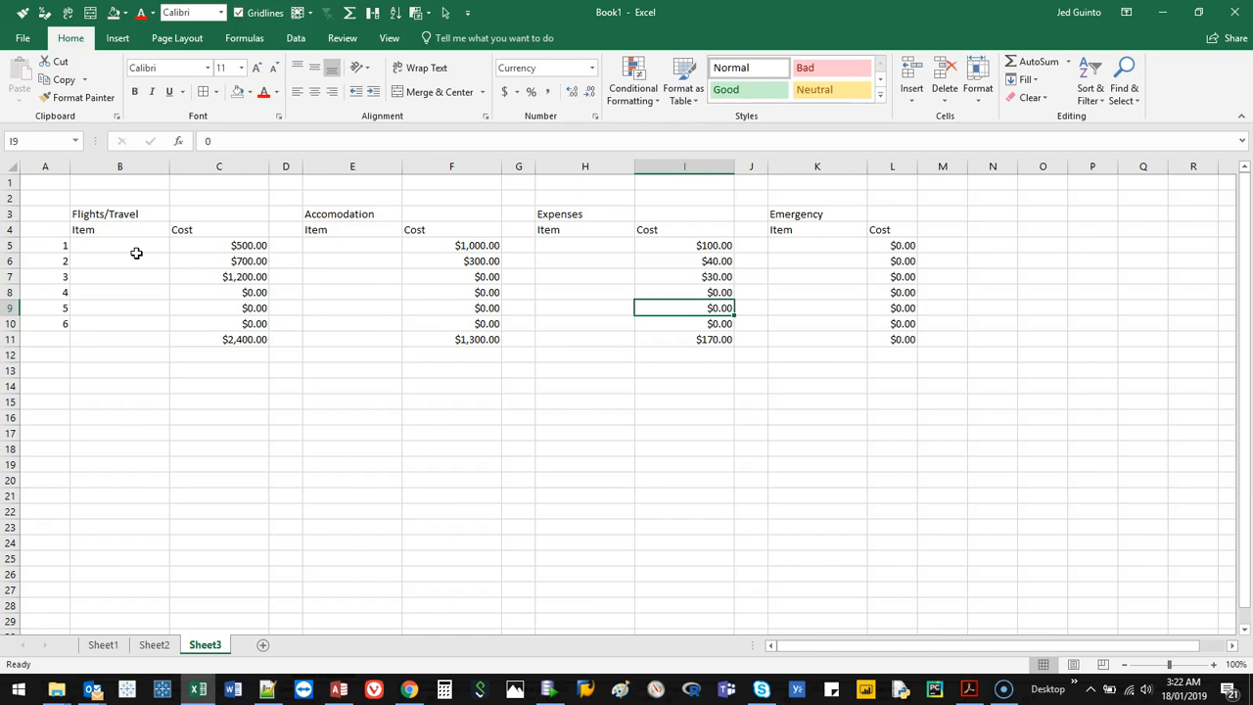
pyautogui.write('500')
pyautogui.press('Up')
pyautogui.write('200')
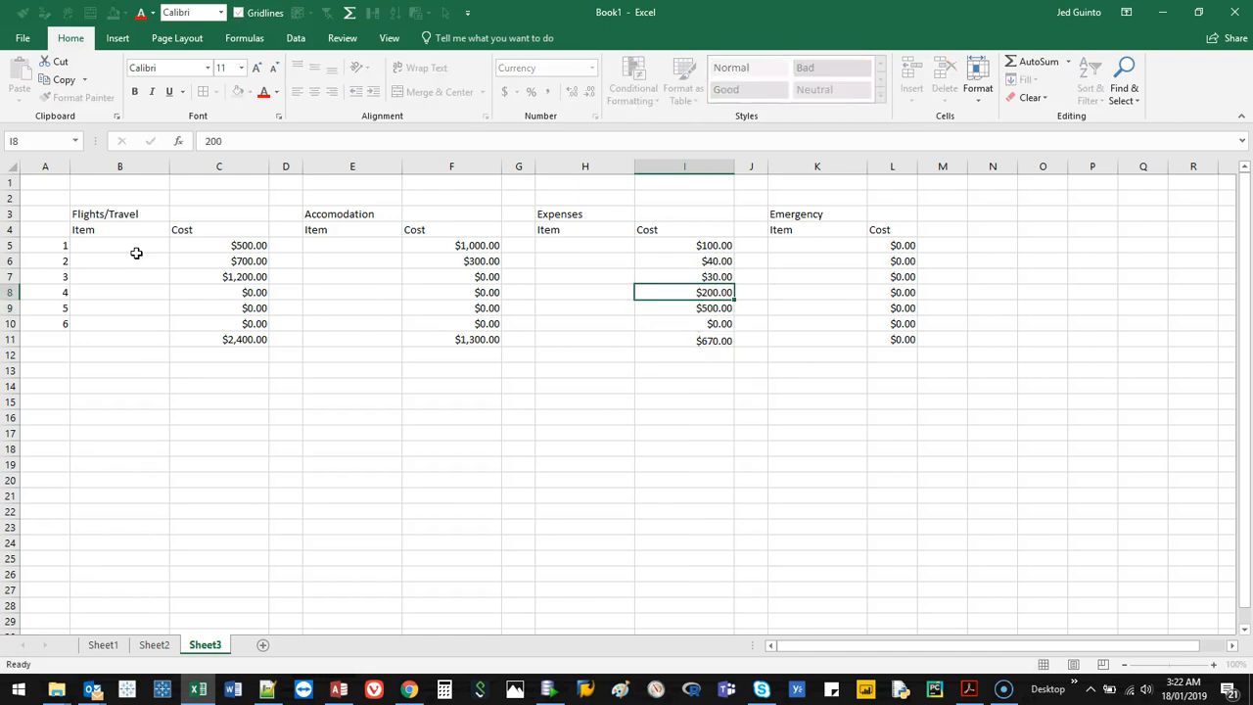
pyautogui.press('Return')
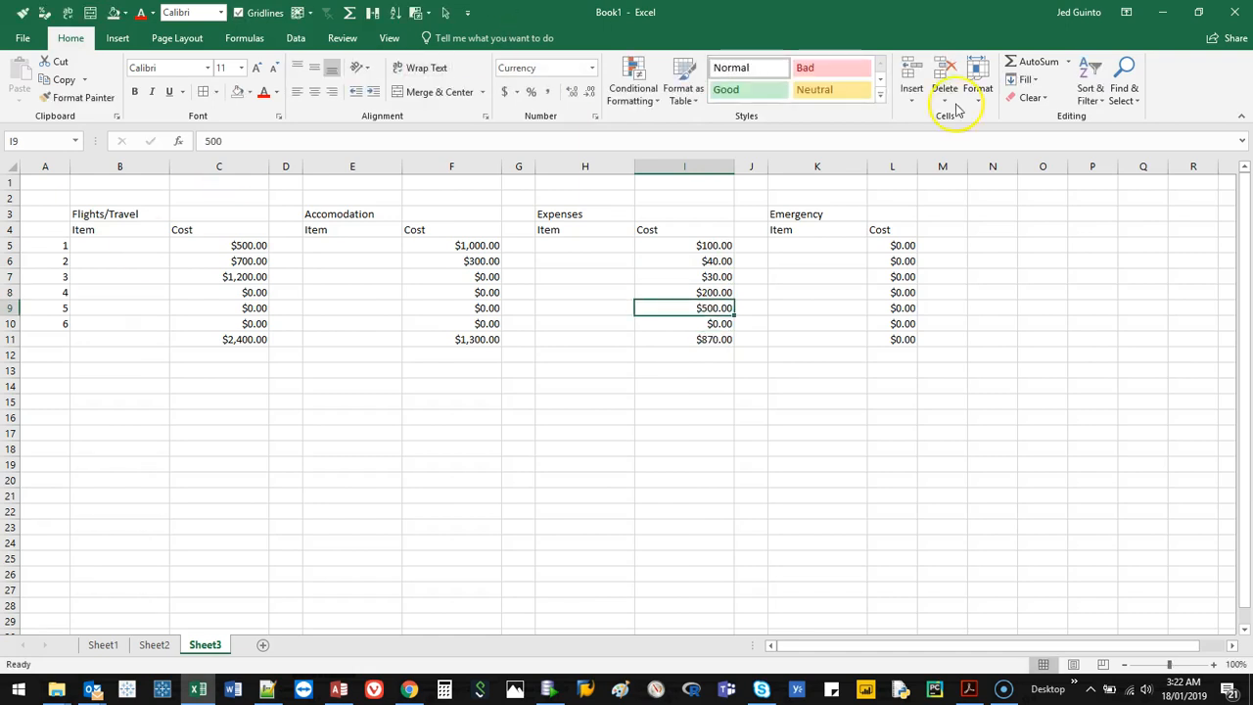
# Enter the Emergency costs 100 and 300 in cells L5 and L6.
pyautogui.click(900, 245)
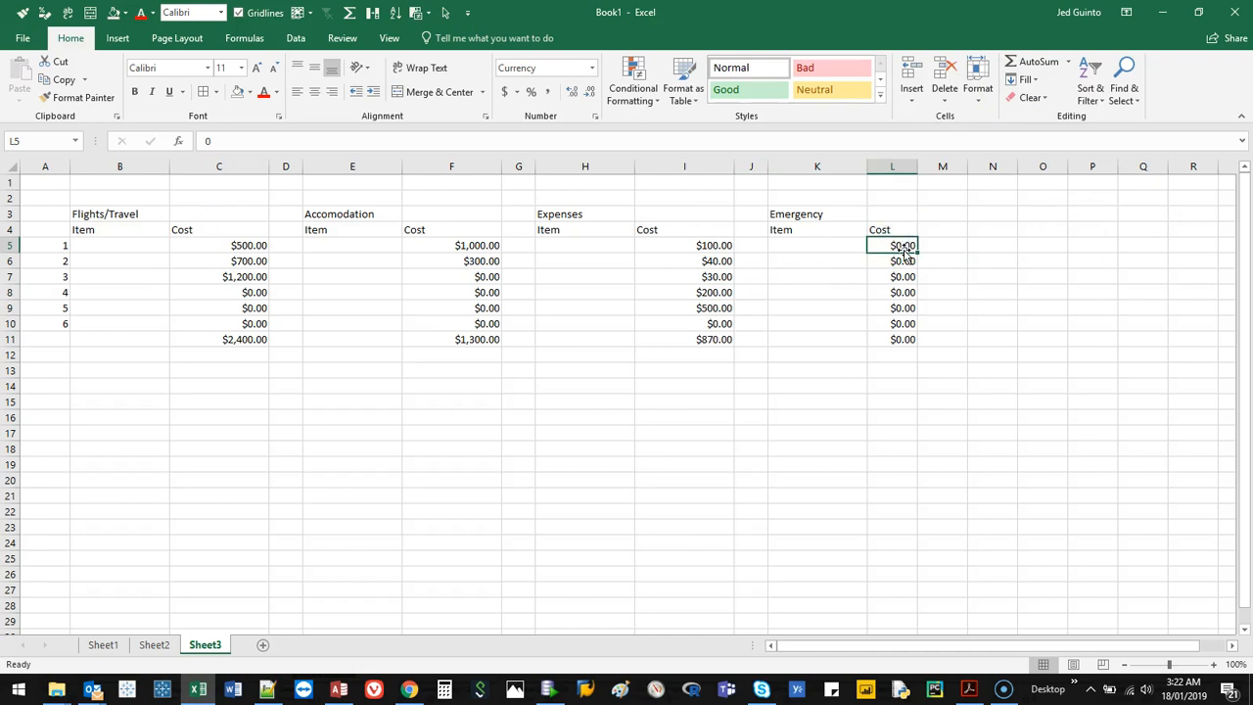
pyautogui.write('100')
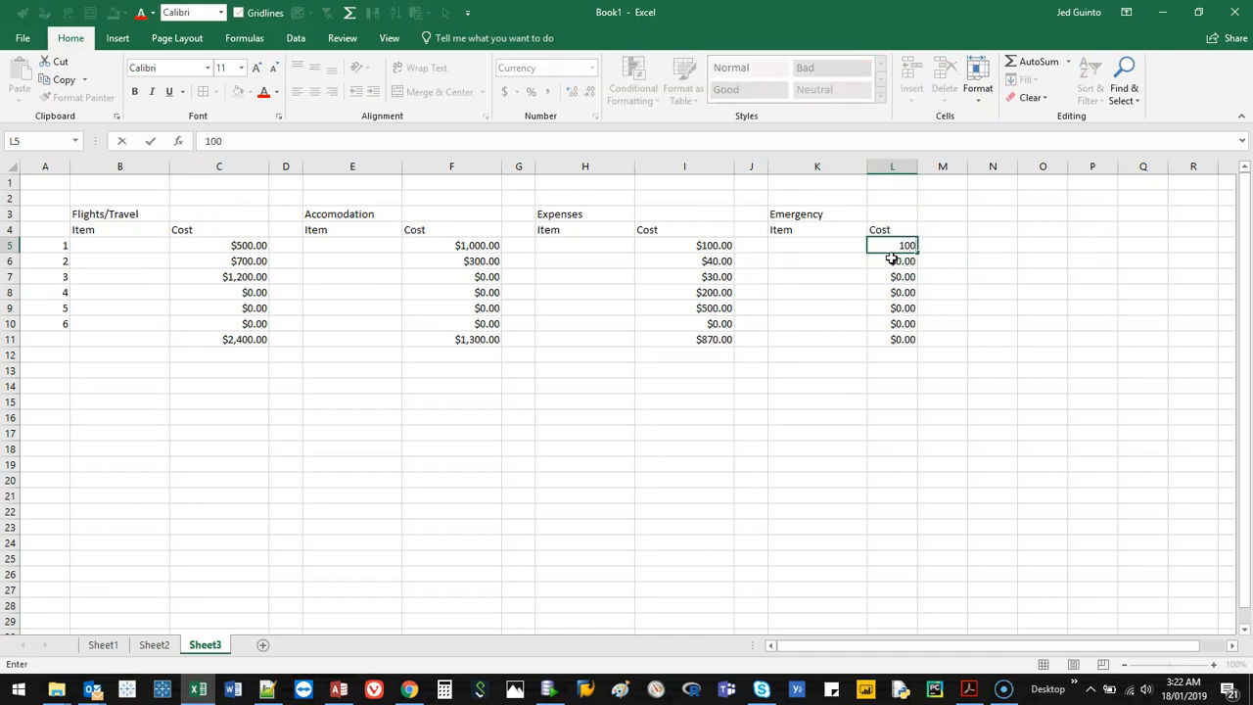
pyautogui.press('Return')
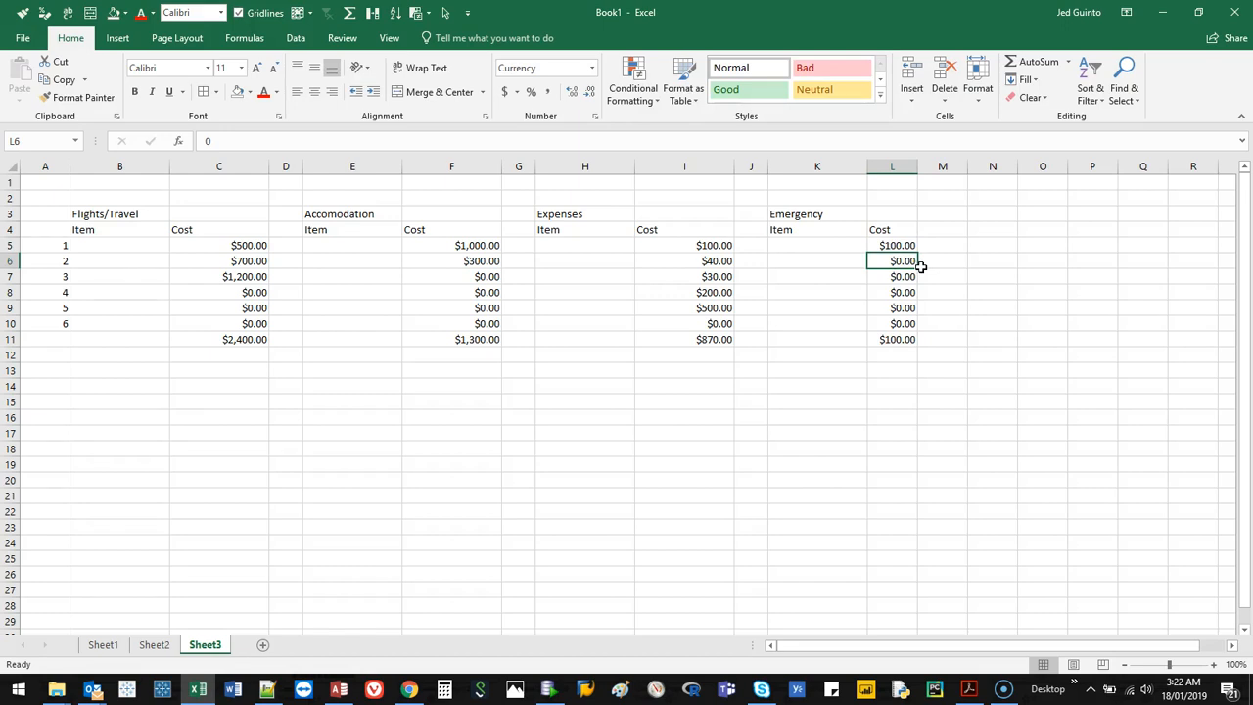
pyautogui.write('300')
pyautogui.click(889, 280)
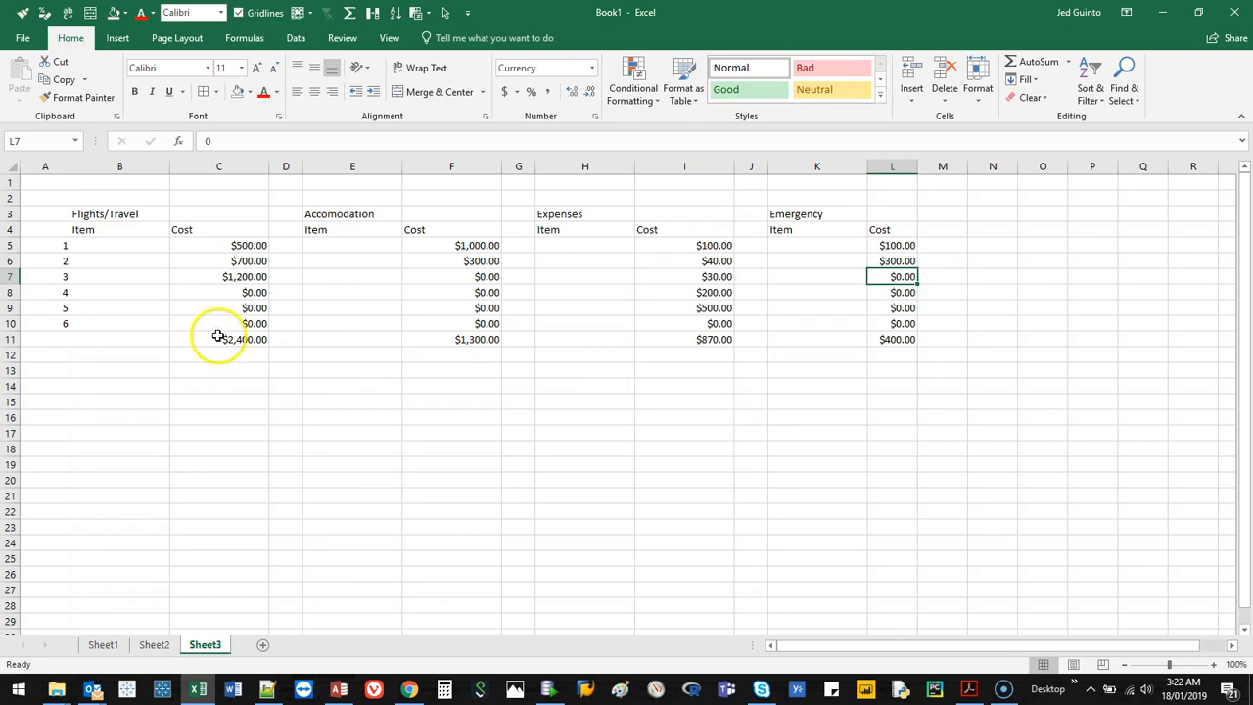
# Insert three blank rows above the category headings in row 3.
pyautogui.click(10, 213)
pyautogui.hotkey('ctrl', 'shift', '=')
pyautogui.hotkey('ctrl', 'shift', '=')
pyautogui.hotkey('ctrl', 'shift', '=')
# Merge and center cells E3 to L3 above the cost tables.
pyautogui.click(96, 211)
pyautogui.moveTo(95, 211); pyautogui.dragTo(894, 221)
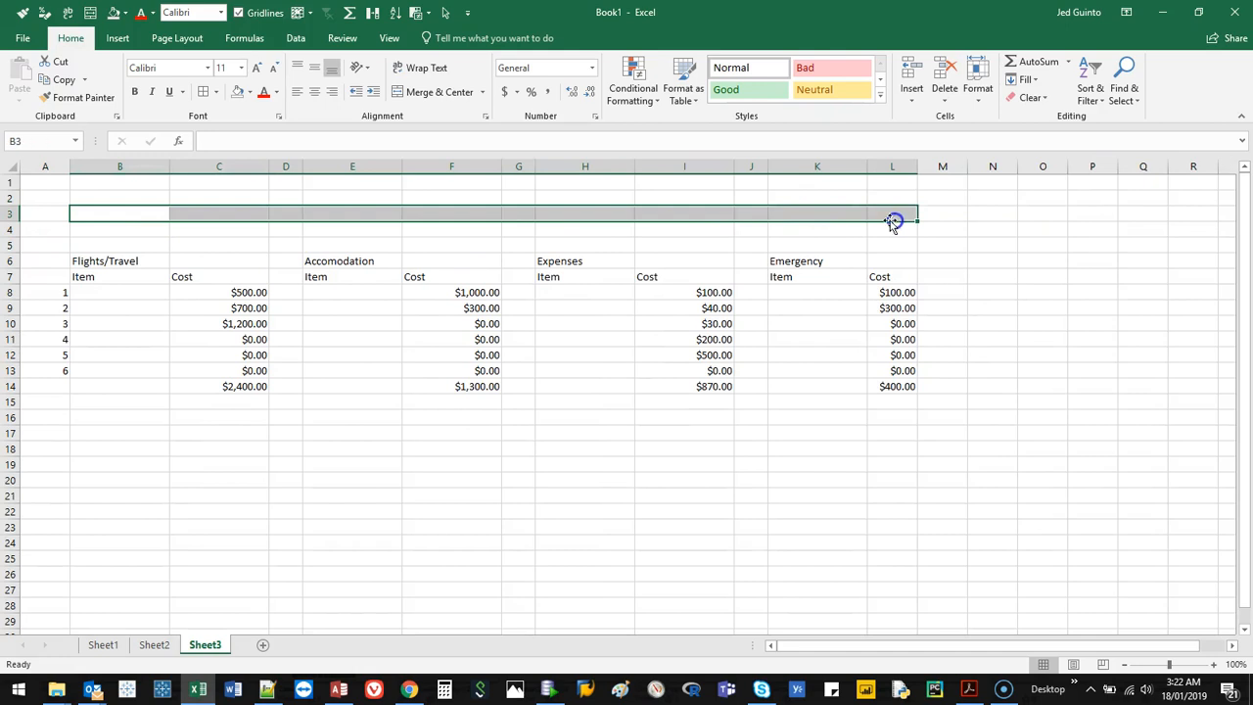
pyautogui.moveTo(328, 212); pyautogui.dragTo(903, 215)
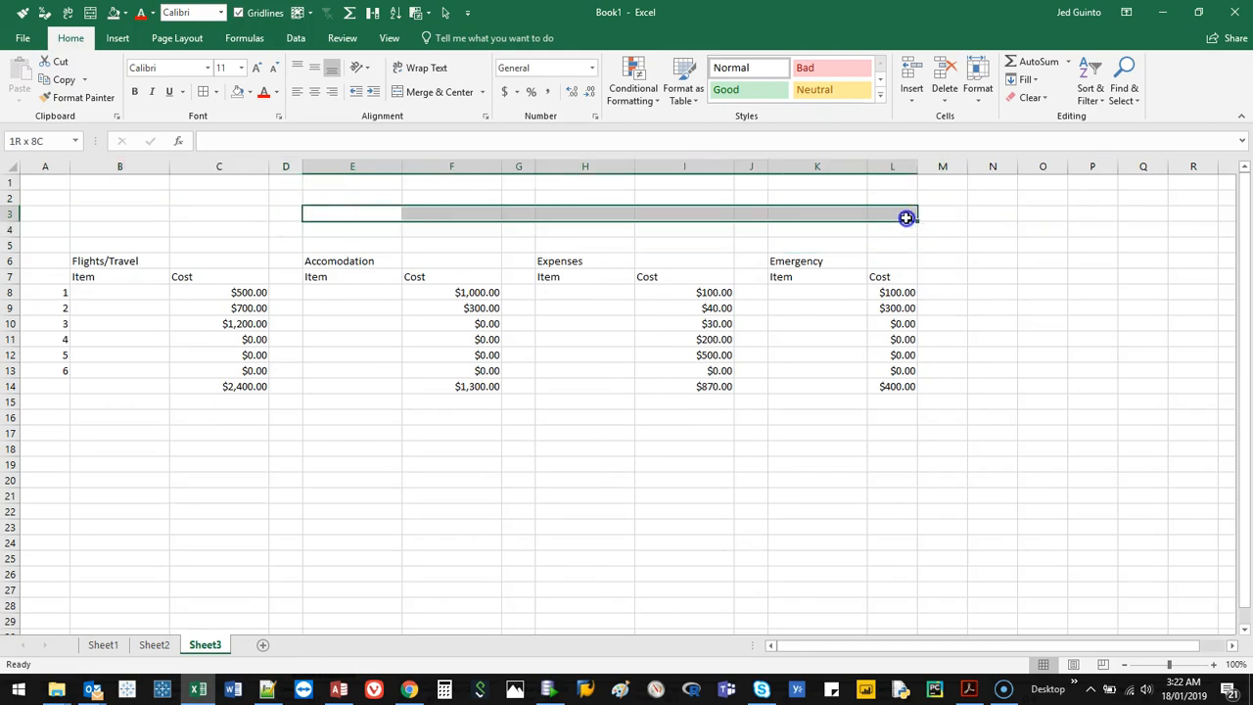
pyautogui.click(412, 96)
pyautogui.write('=')
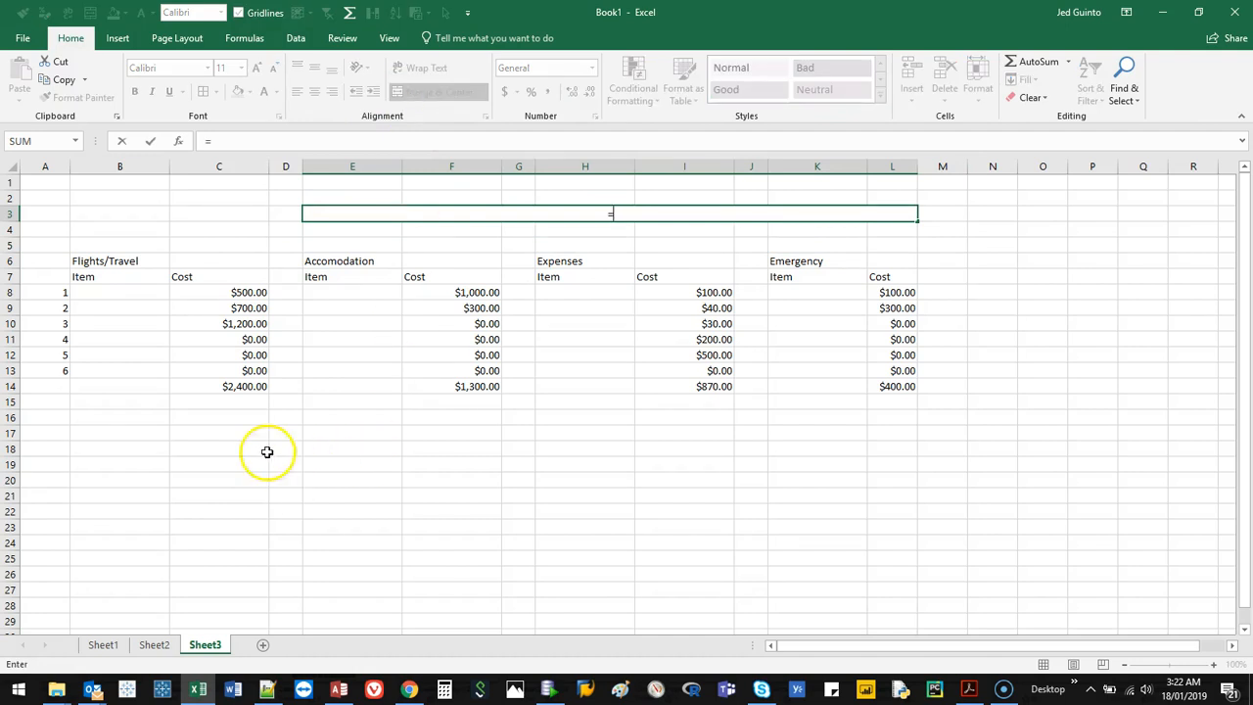
pyautogui.click(243, 386)
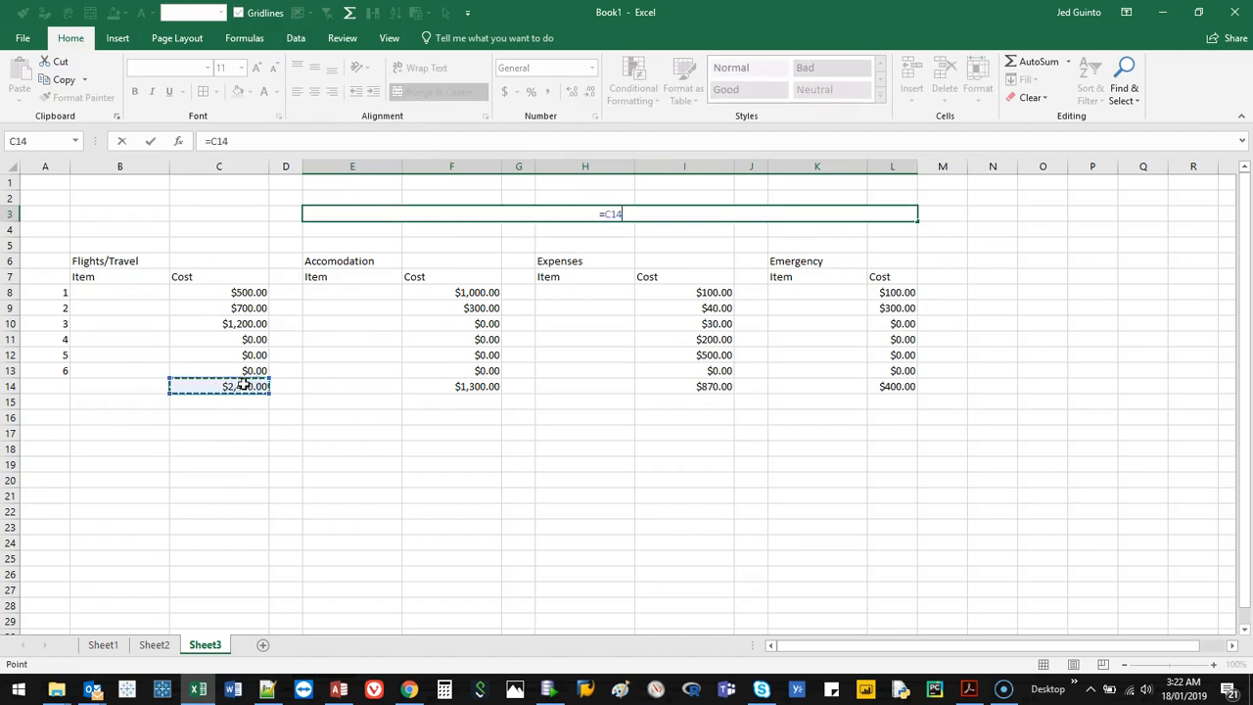
pyautogui.click(437, 390)
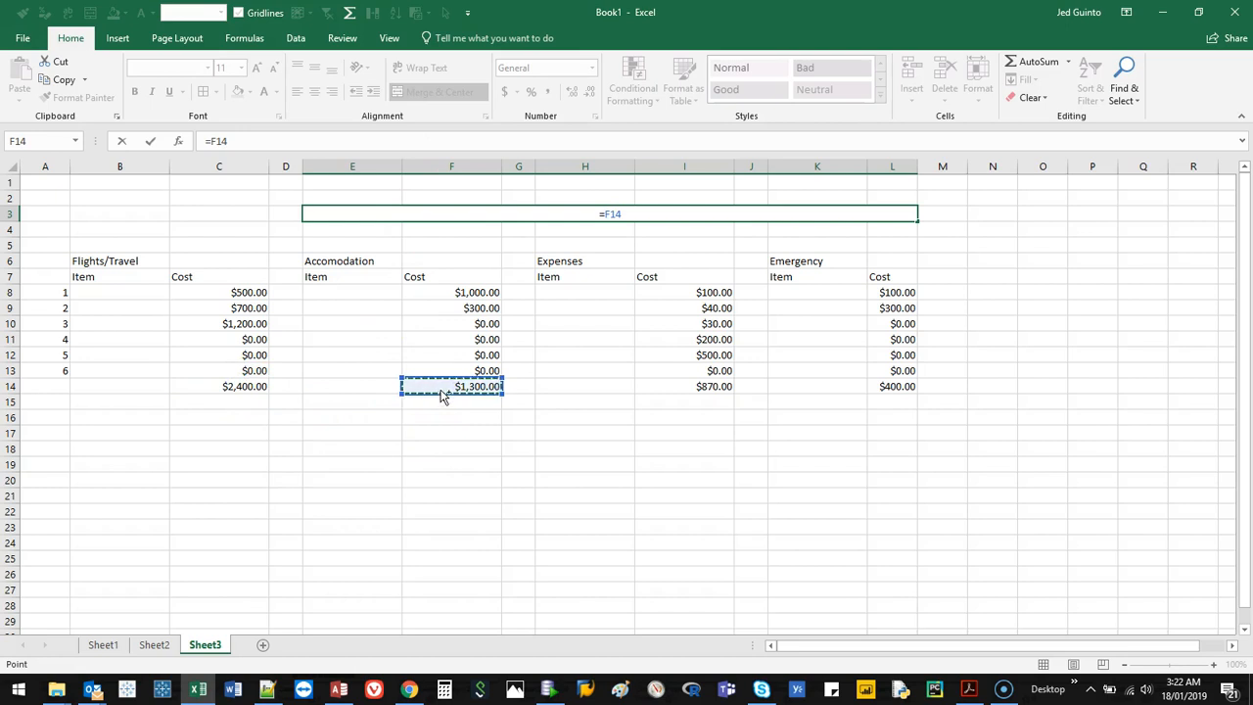
pyautogui.press('Escape')
# Enter the formula =C14+F14+I14+L14 in the merged cell E3 to add up the four category totals.
pyautogui.write('=')
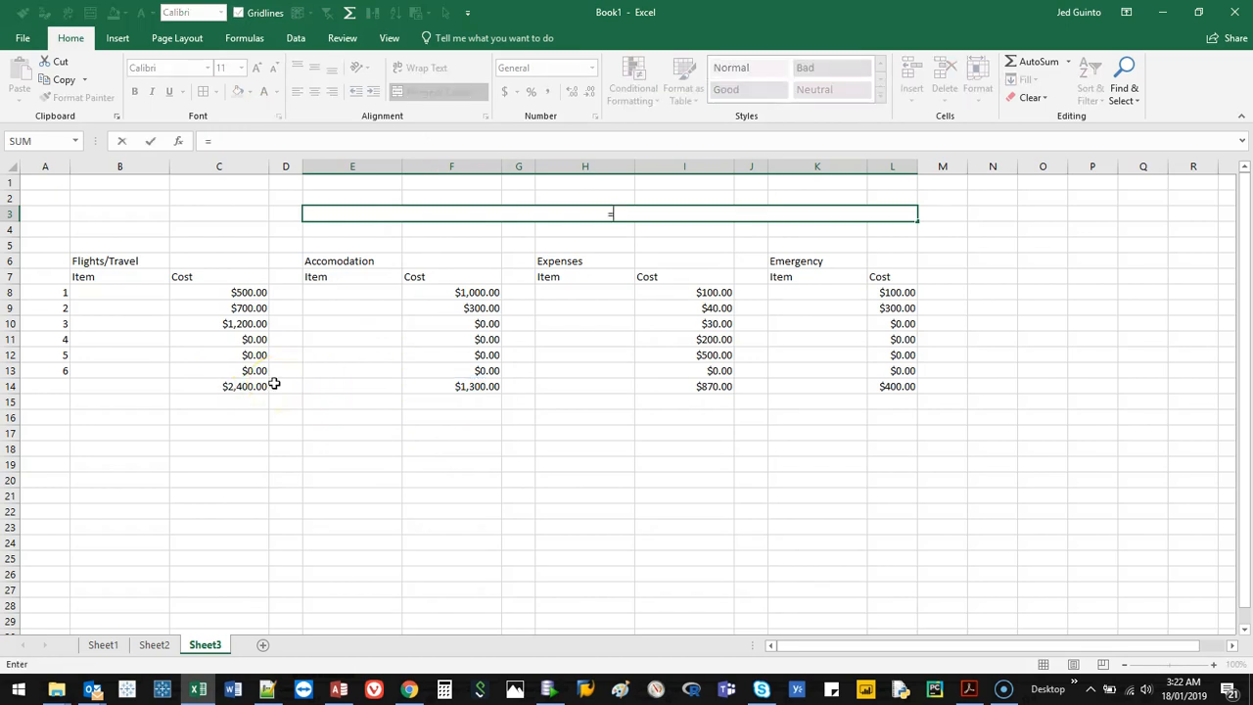
pyautogui.click(245, 387)
pyautogui.write('+')
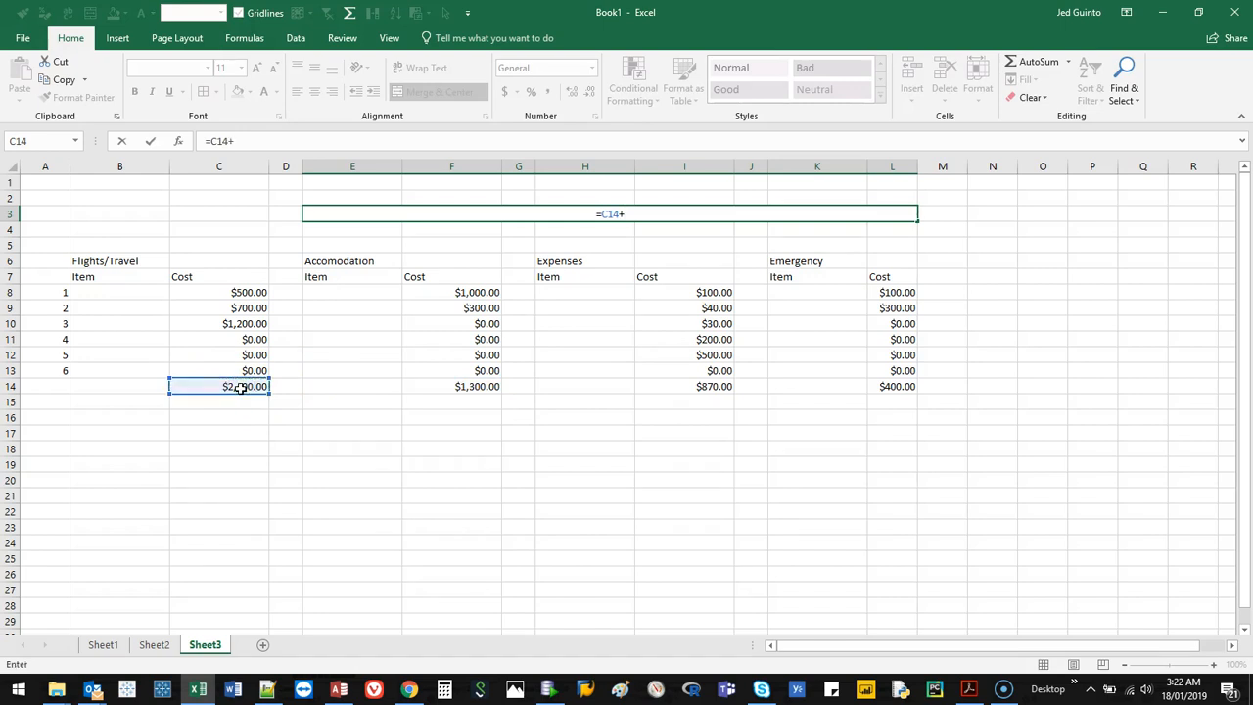
pyautogui.click(417, 389)
pyautogui.write('+')
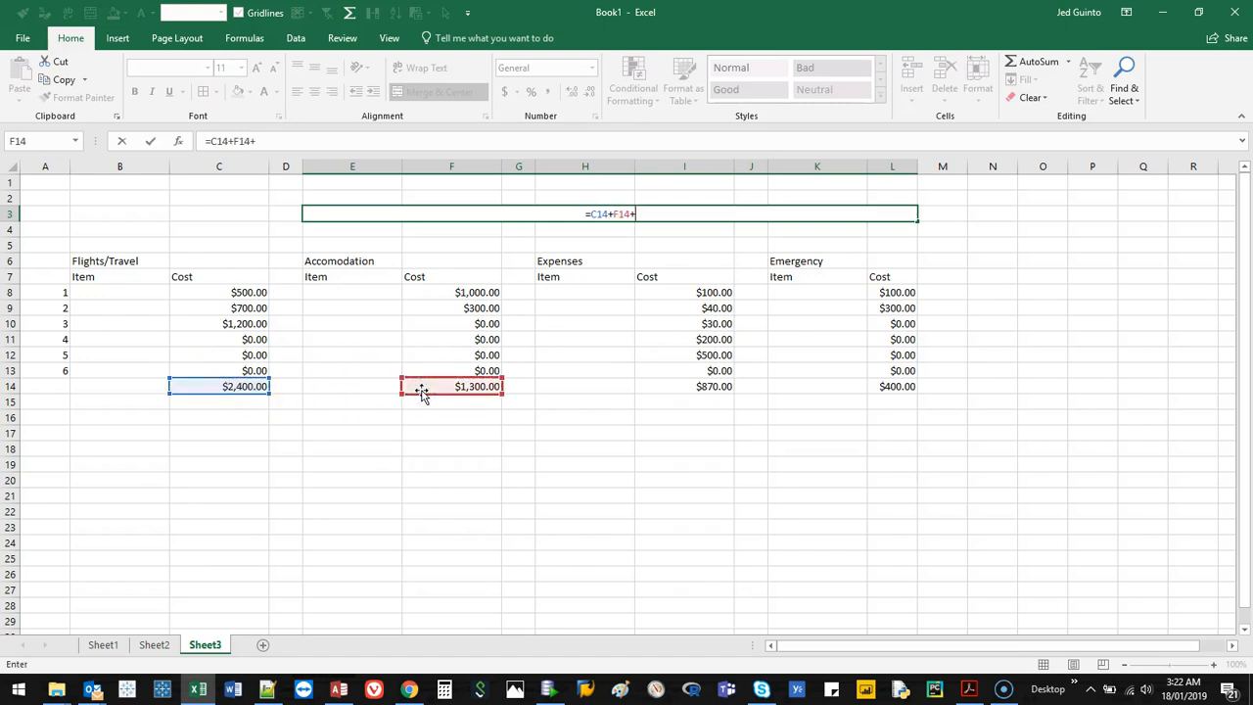
pyautogui.click(706, 390)
pyautogui.write('+')
pyautogui.click(879, 387)
pyautogui.press('Return')
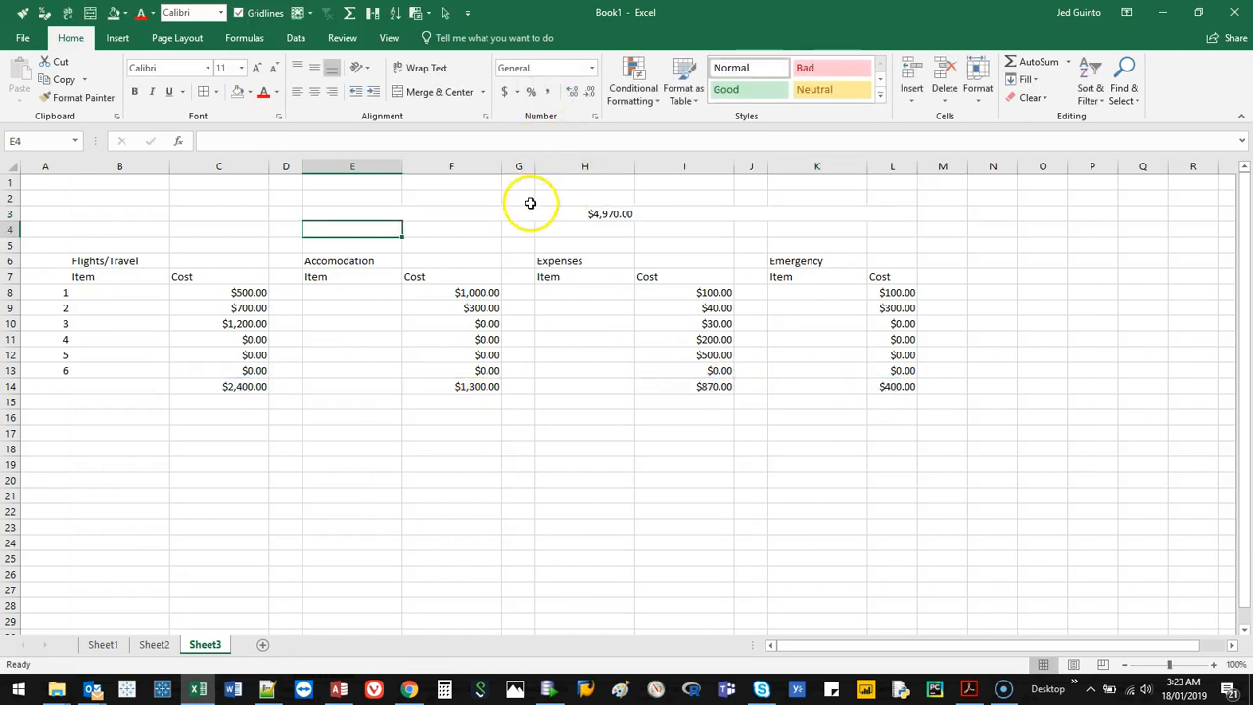
# Enlarge the font of the whole of row 3 to size 36.
pyautogui.click(526, 210)
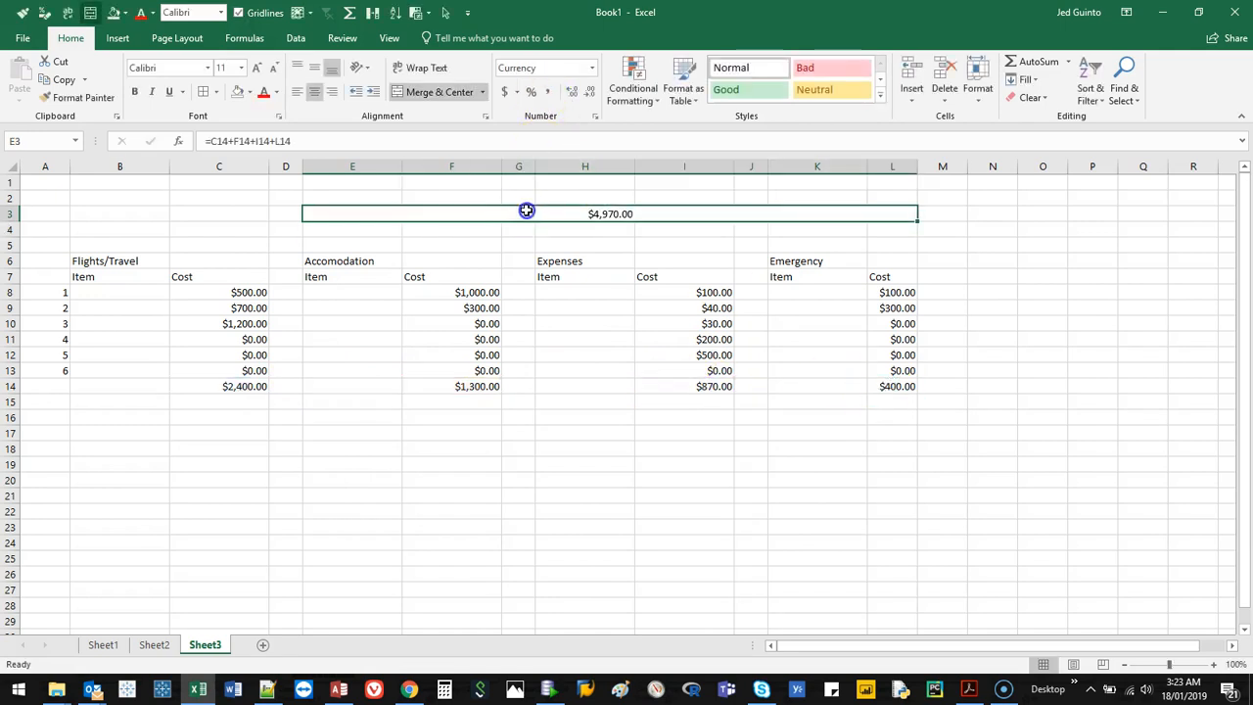
pyautogui.click(258, 68)
pyautogui.click(258, 68)
pyautogui.click(260, 69)
pyautogui.click(262, 70)
pyautogui.click(262, 70)
pyautogui.click(262, 69)
pyautogui.click(262, 69)
pyautogui.click(263, 70)
pyautogui.click(262, 70)
pyautogui.click(263, 70)
pyautogui.click(262, 69)
pyautogui.click(262, 69)
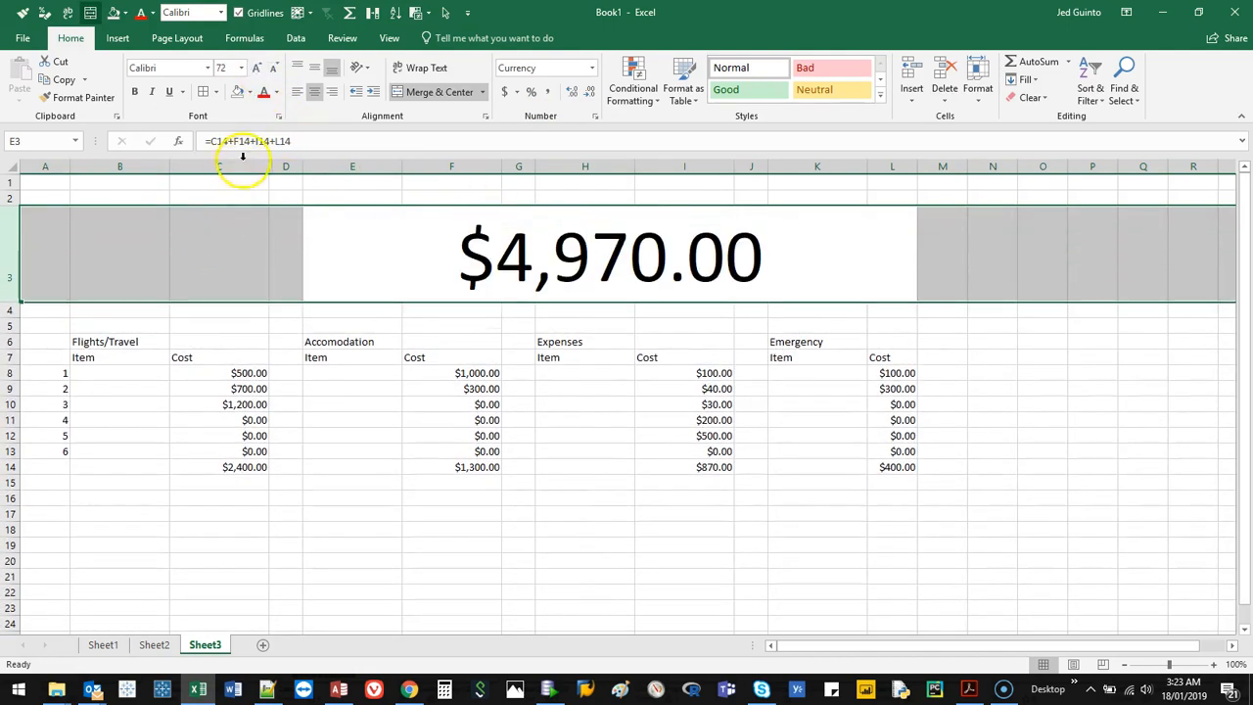
pyautogui.click(273, 67)
pyautogui.click(273, 67)
# Merge and center cells B3 to D3 and enter the label "Total Cost of Holiday".
pyautogui.moveTo(162, 231); pyautogui.dragTo(286, 235)
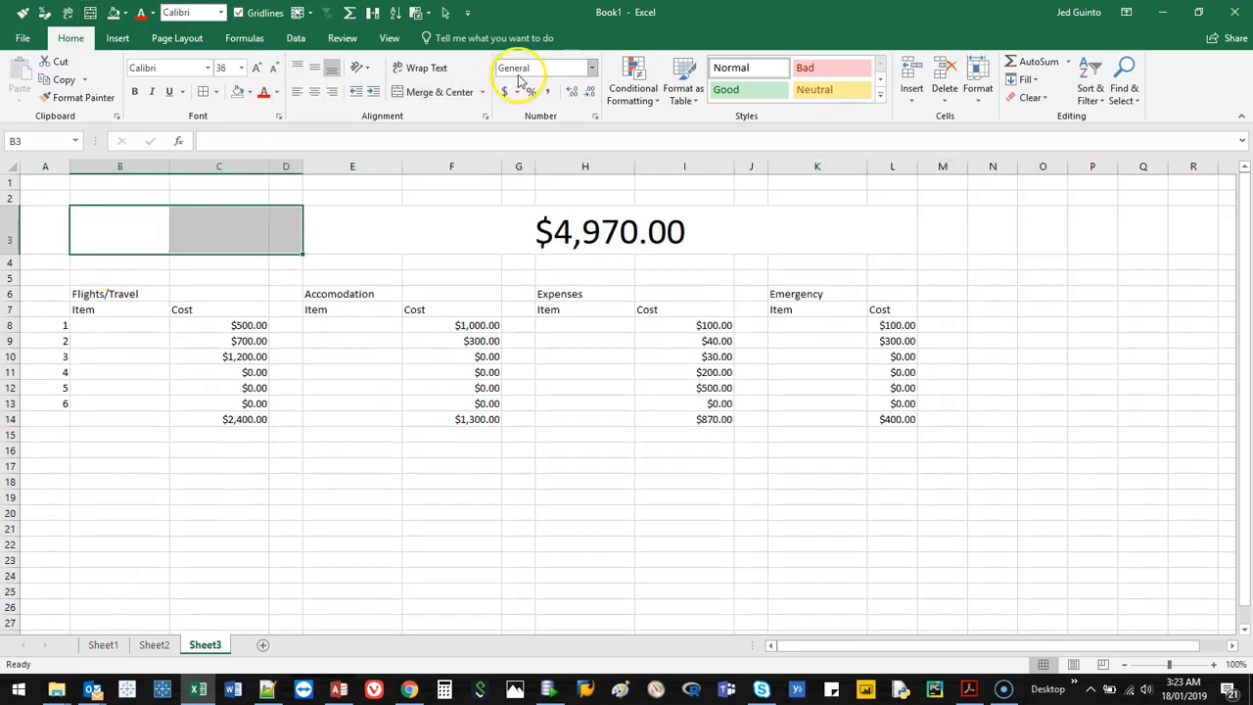
pyautogui.click(447, 91)
pyautogui.write('Total Cost of Holiday')
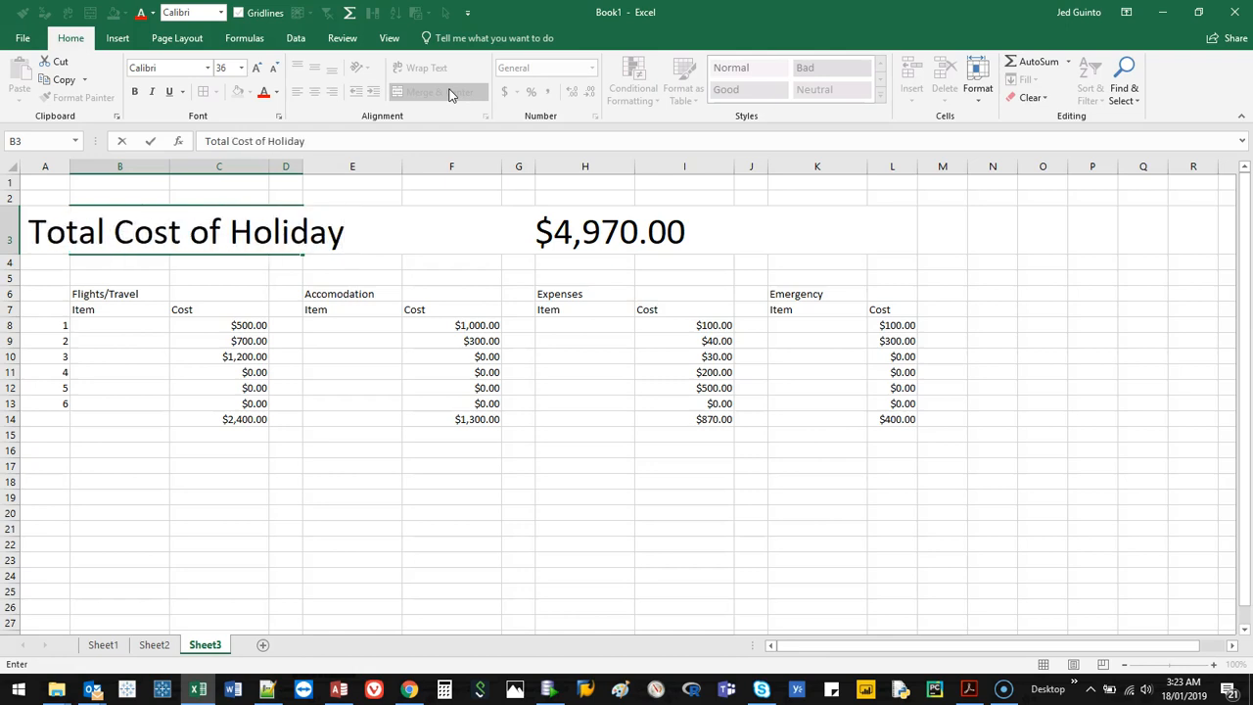
pyautogui.click(224, 280)
# Reduce the font size of the "Total Cost of Holiday" label so it fits within its merged cell.
pyautogui.click(190, 246)
pyautogui.click(271, 76)
pyautogui.click(271, 77)
pyautogui.click(271, 76)
pyautogui.click(482, 521)
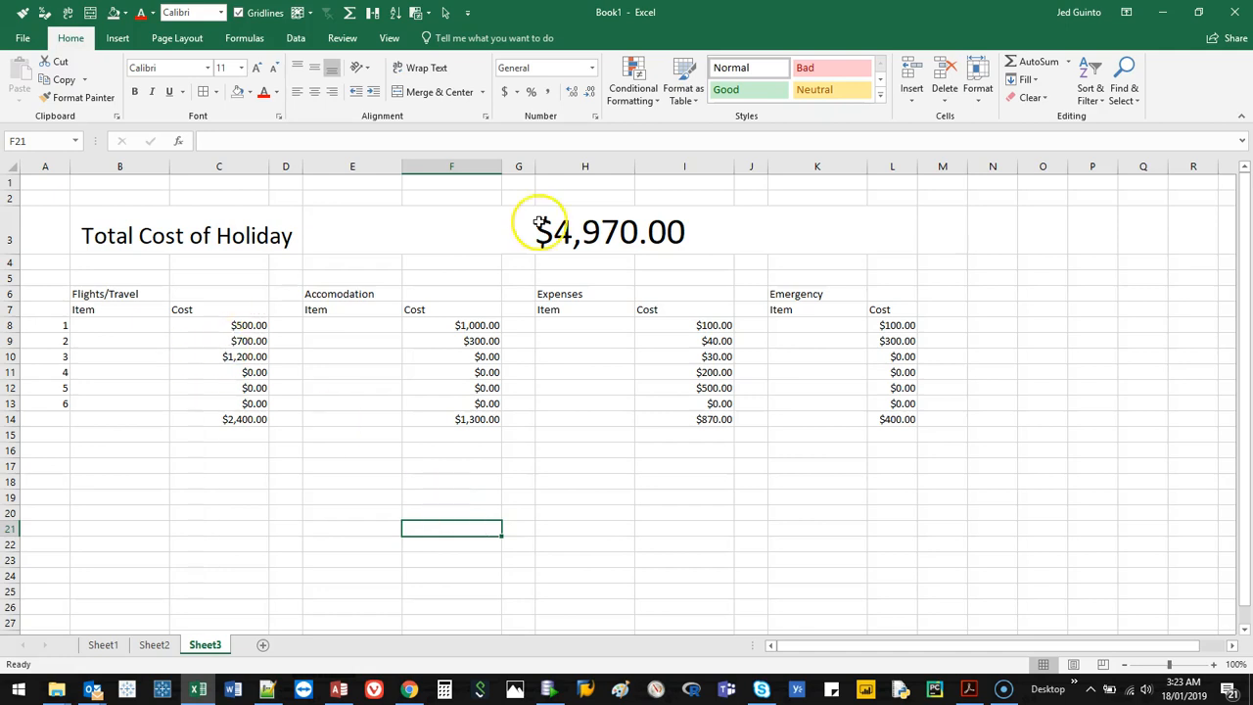
# Change the third Flights/Travel cost in cell C10 to 400.
pyautogui.moveTo(190, 356)
pyautogui.mouseDown()
pyautogui.moveTo(131, 358)
pyautogui.moveTo(175, 358)
pyautogui.mouseUp()
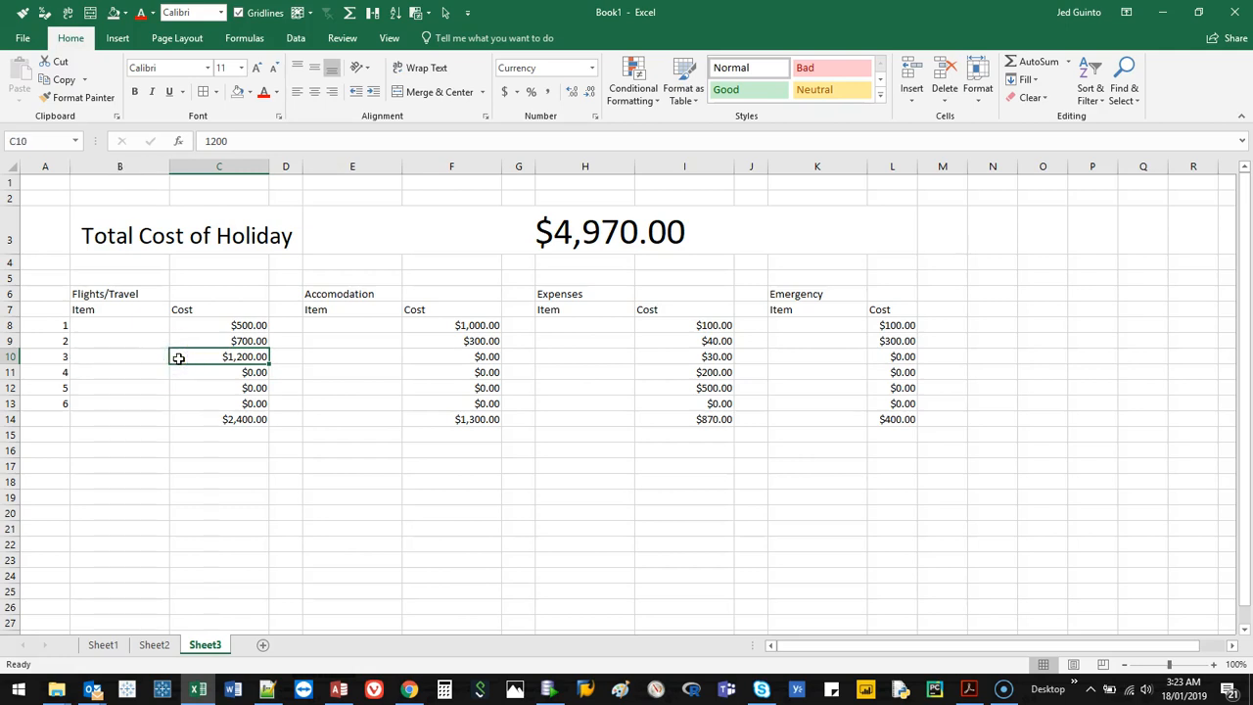
pyautogui.write('4')
pyautogui.press('Return')
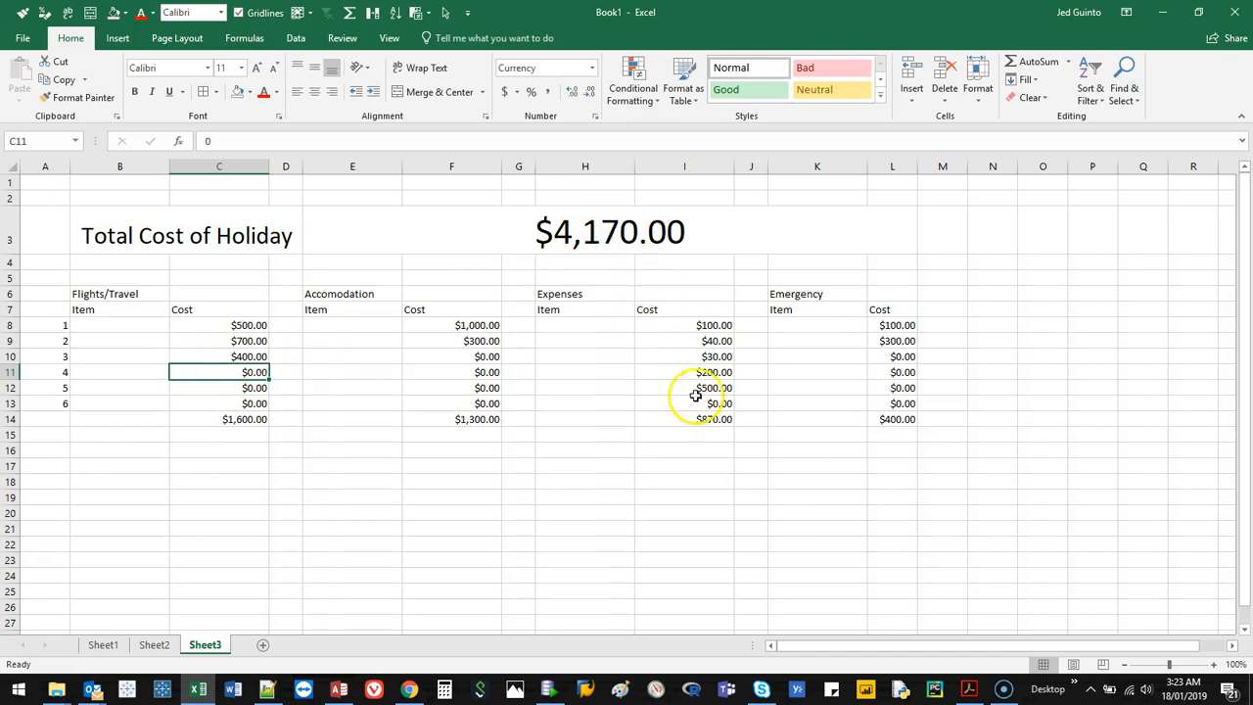
# Set the sixth Expenses cost in cell I13 to 300.
pyautogui.click(691, 340)
pyautogui.click(688, 402)
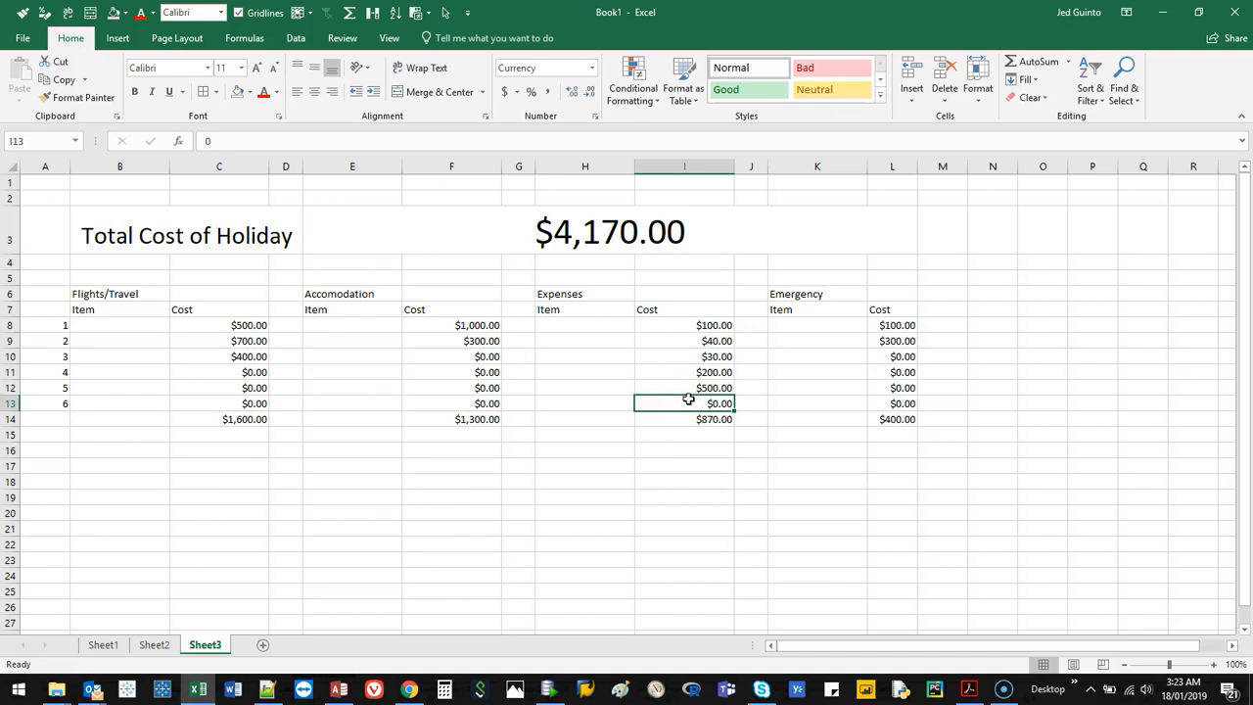
pyautogui.write('3')
pyautogui.press('Return')
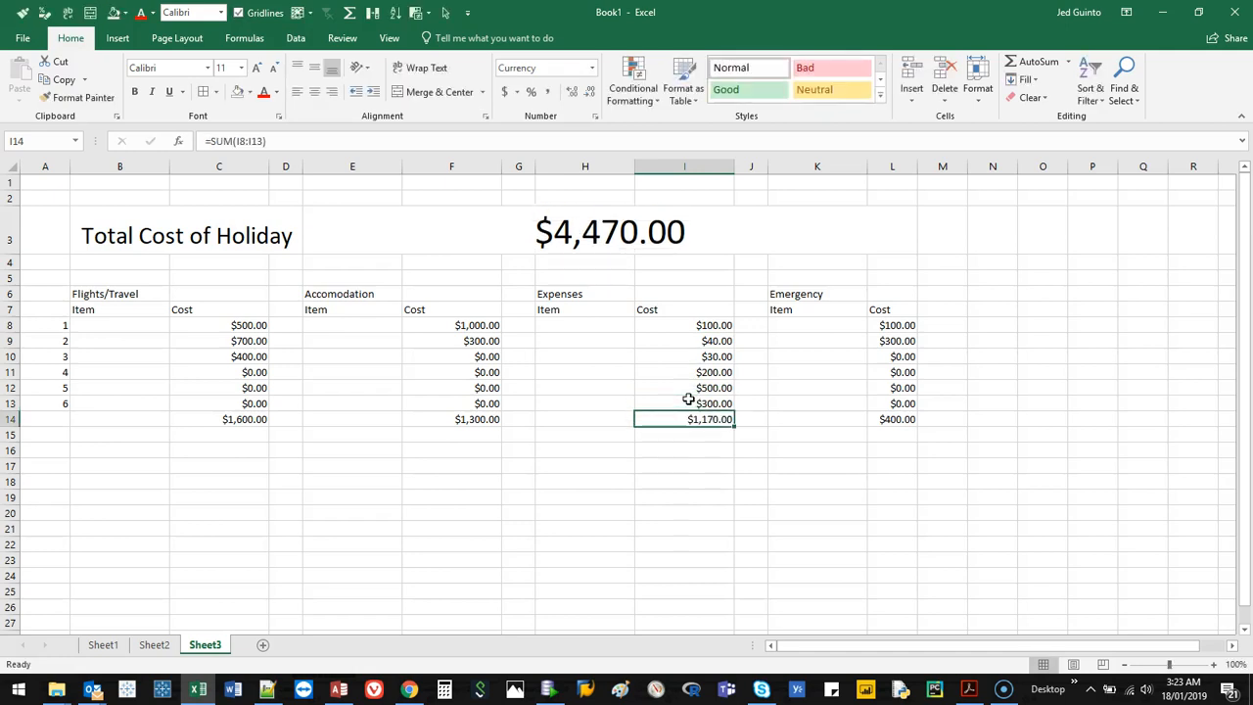